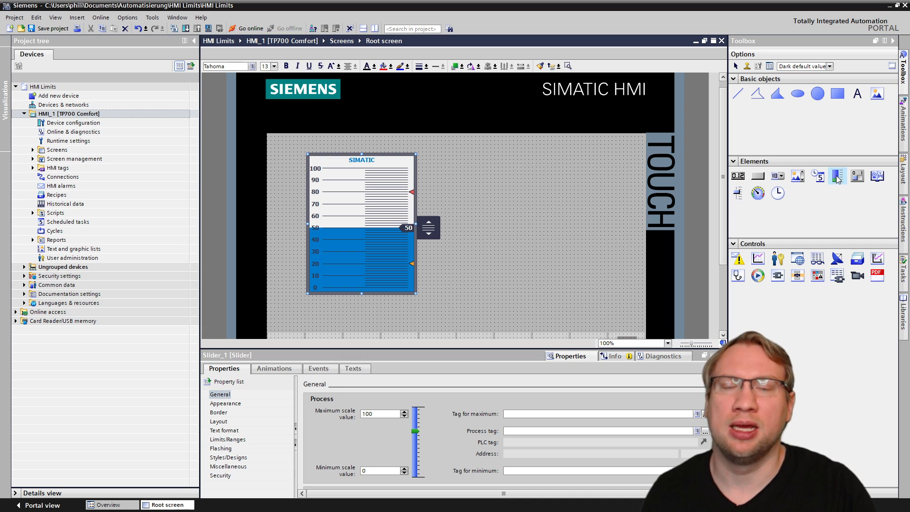
Add and remove a Bar, then move the slider toward the screen centre.
{"action": "left_click", "coordinate": [482, 153]}
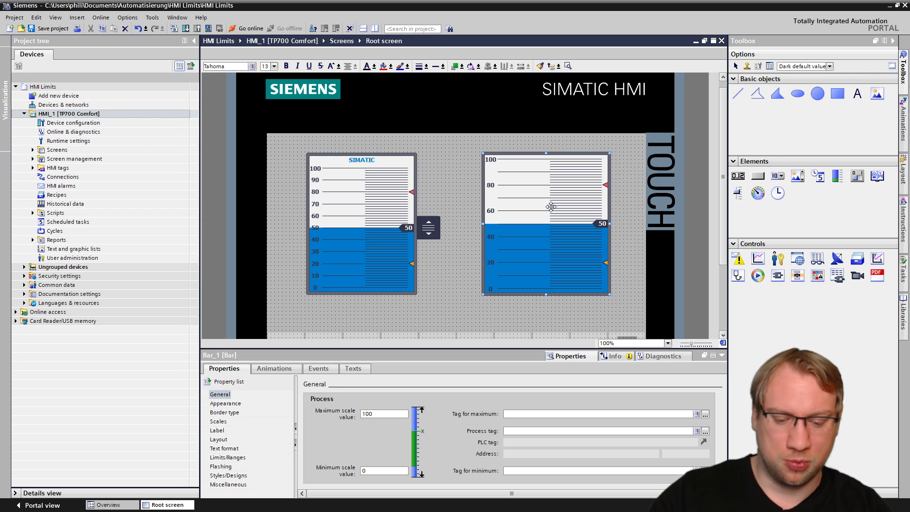
{"action": "key", "text": "Delete"}
{"action": "left_click_drag", "start_coordinate": [370, 205], "coordinate": [476, 204]}
{"action": "key", "text": "Escape"}
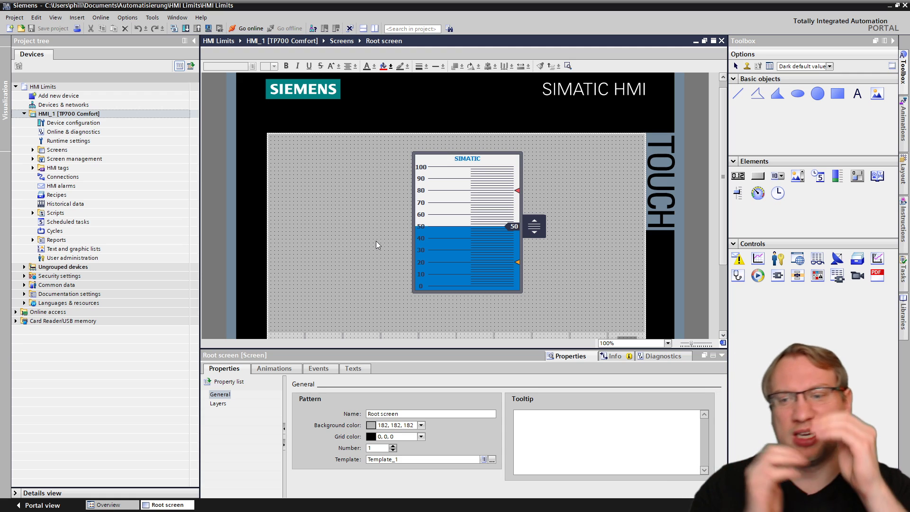
Title the slider 'Temperature', then move it up-left and make it wider and taller.
{"action": "left_click", "coordinate": [473, 213]}
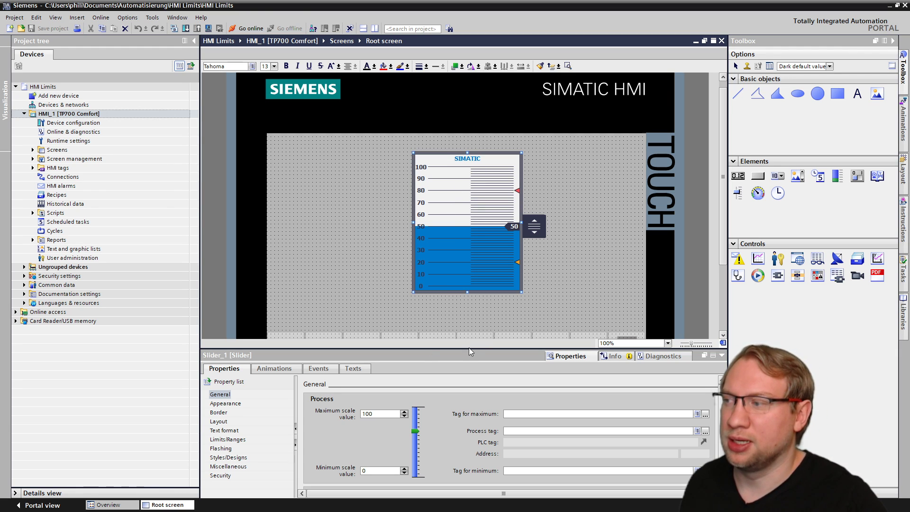
{"action": "left_click_drag", "start_coordinate": [468, 350], "coordinate": [468, 308]}
{"action": "left_click", "coordinate": [439, 464]}
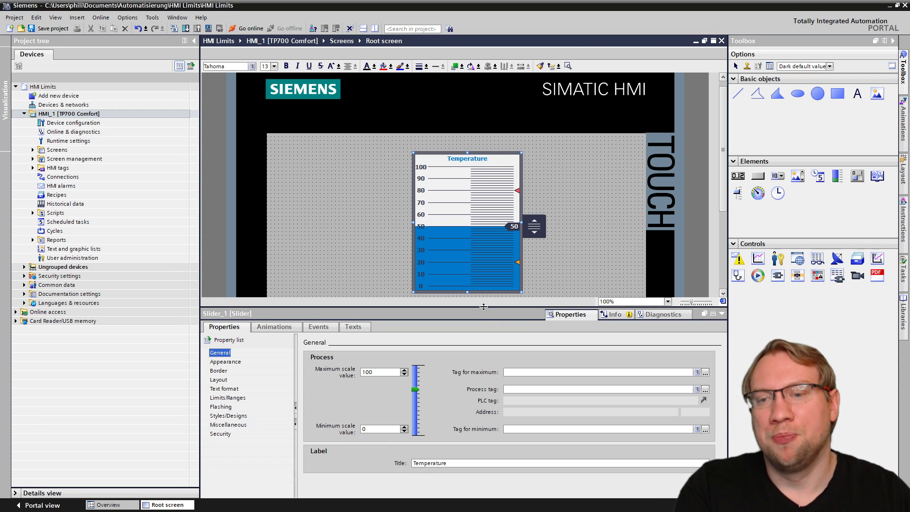
{"action": "left_click_drag", "start_coordinate": [483, 305], "coordinate": [473, 351]}
{"action": "left_click_drag", "start_coordinate": [474, 266], "coordinate": [451, 260]}
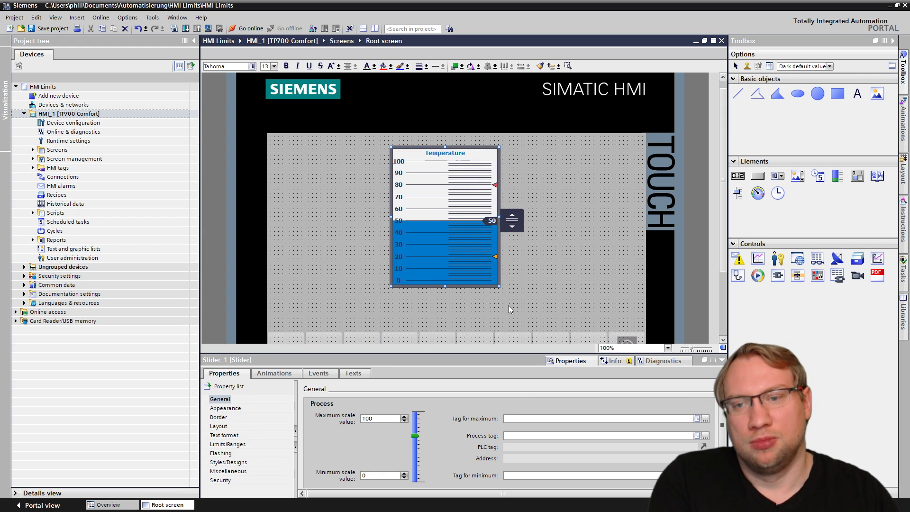
{"action": "left_click_drag", "start_coordinate": [500, 287], "coordinate": [514, 312]}
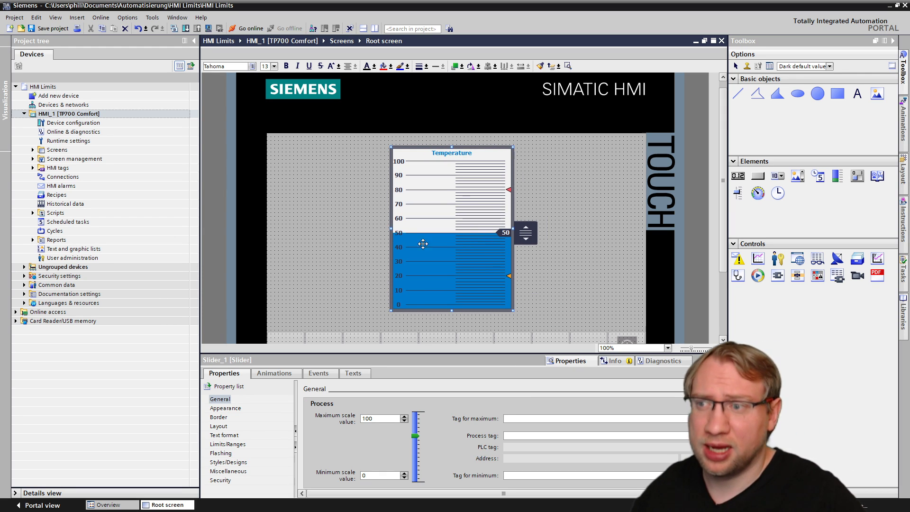
Open the Default tag table under HMI tags.
{"action": "left_click", "coordinate": [34, 167]}
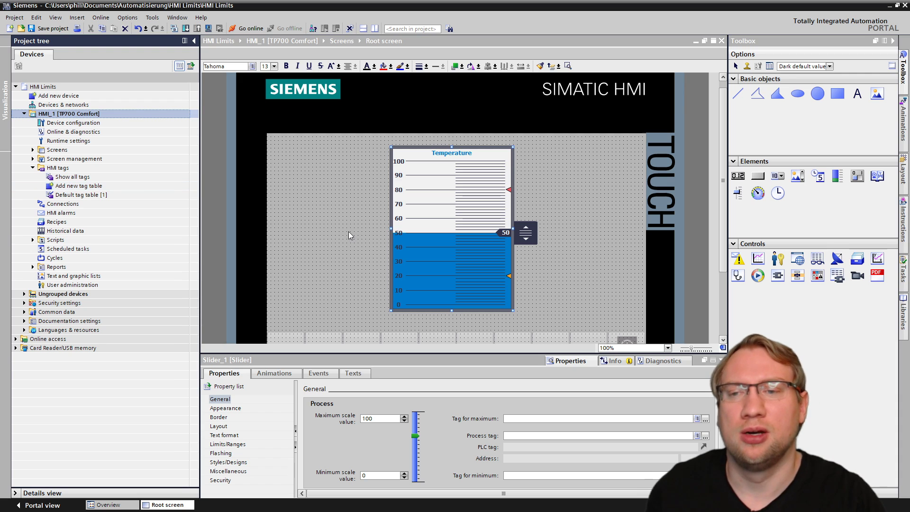
{"action": "left_click", "coordinate": [65, 196]}
{"action": "double_click", "coordinate": [65, 196]}
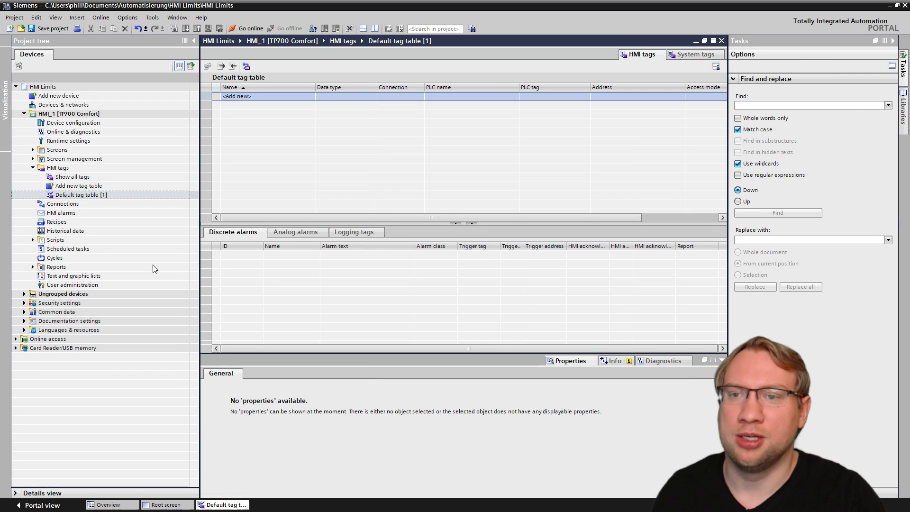
Add an internal Int tag 'Temperature' to the Default tag table and return to the Root screen.
{"action": "left_click", "coordinate": [264, 95]}
{"action": "type", "text": "Tempe"}
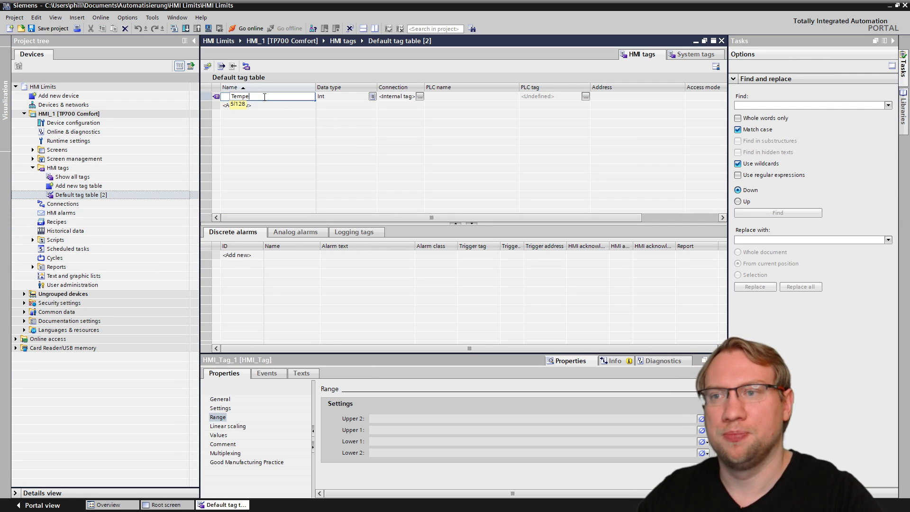
{"action": "type", "text": "rature"}
{"action": "key", "text": "Return"}
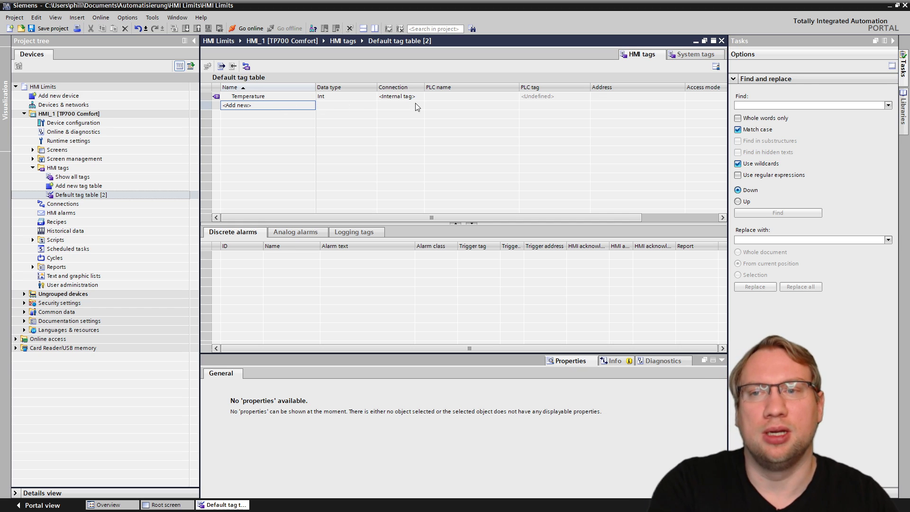
{"action": "left_click", "coordinate": [413, 97]}
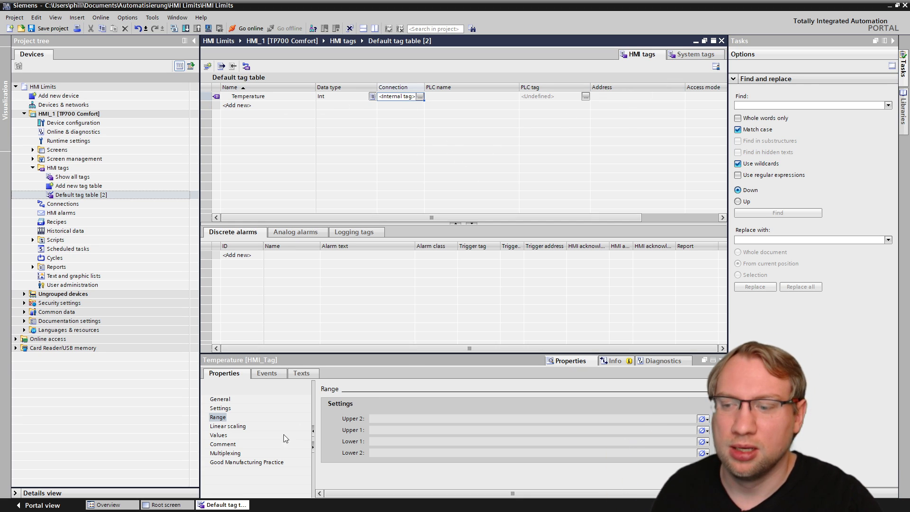
{"action": "left_click", "coordinate": [163, 505]}
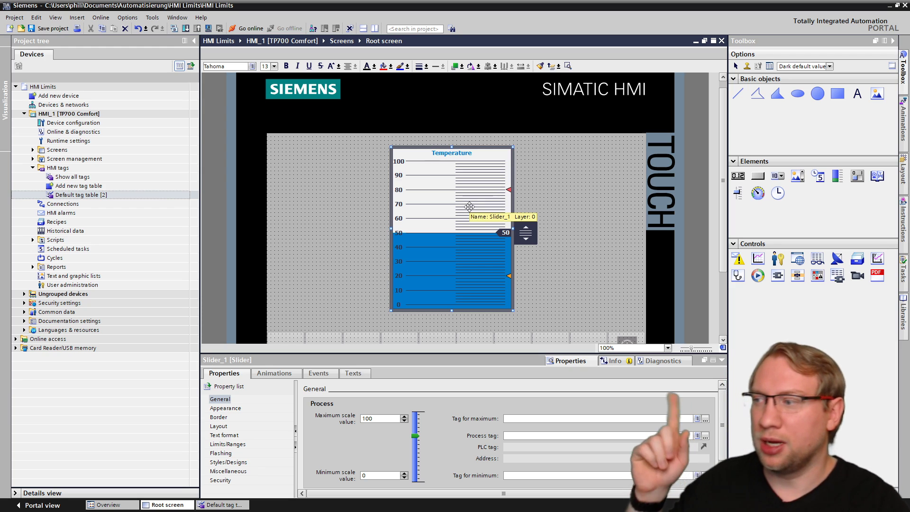
Link the slider's process tag to Temperature.
{"action": "left_click", "coordinate": [705, 436]}
{"action": "left_click", "coordinate": [672, 364]}
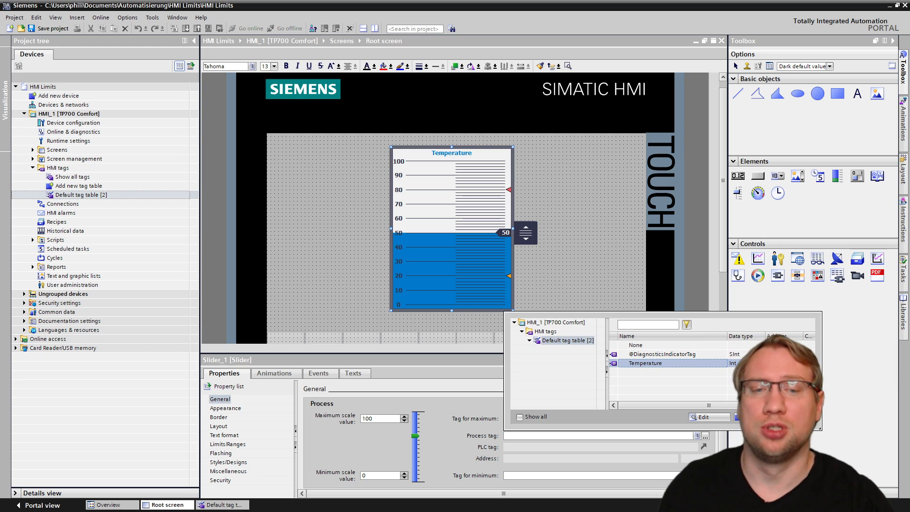
{"action": "left_click", "coordinate": [738, 417]}
Compile HMI_1 and start the runtime simulation.
{"action": "left_click", "coordinate": [609, 278]}
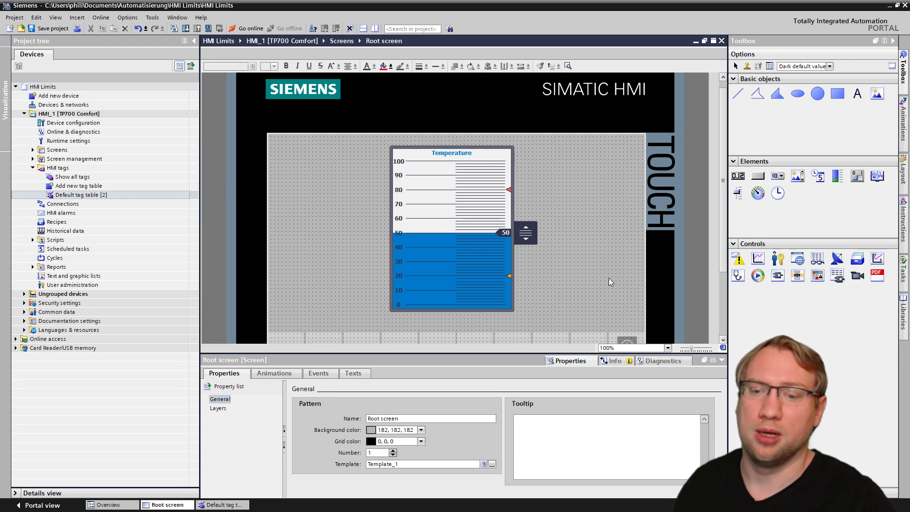
{"action": "left_click", "coordinate": [489, 254]}
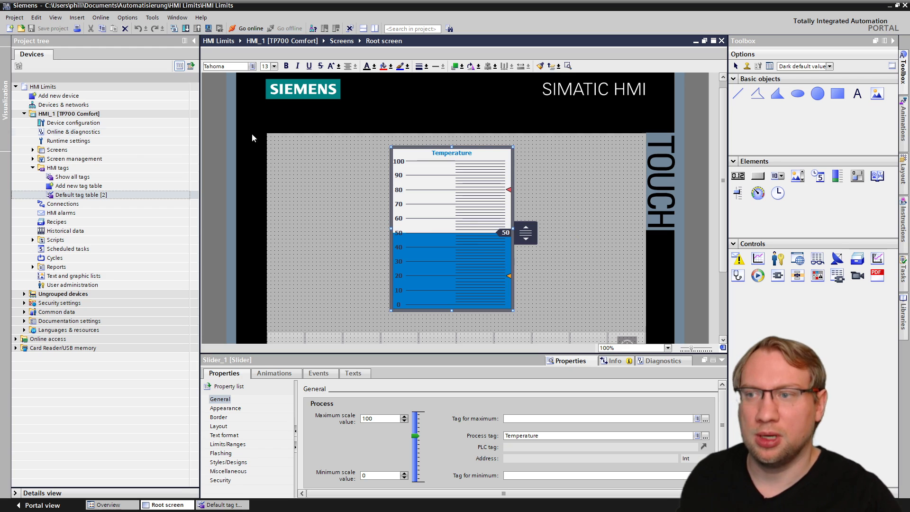
{"action": "left_click", "coordinate": [118, 114]}
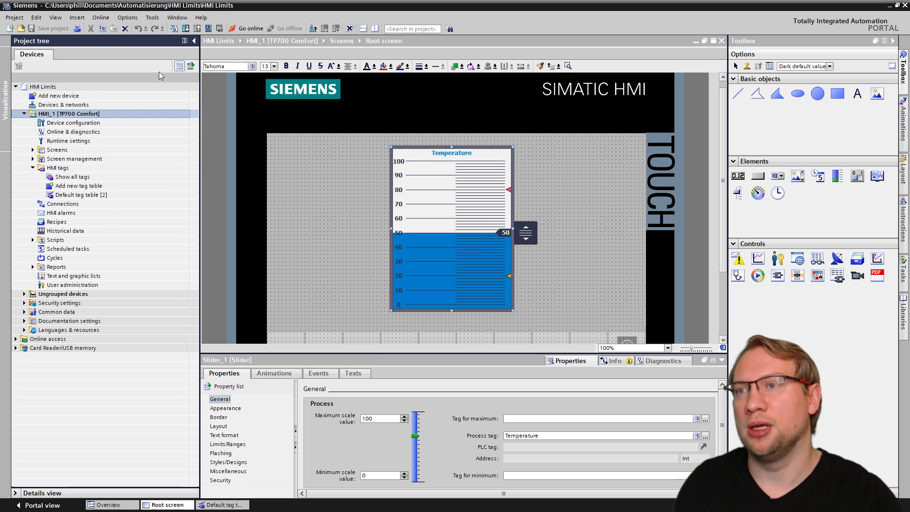
{"action": "left_click", "coordinate": [209, 29]}
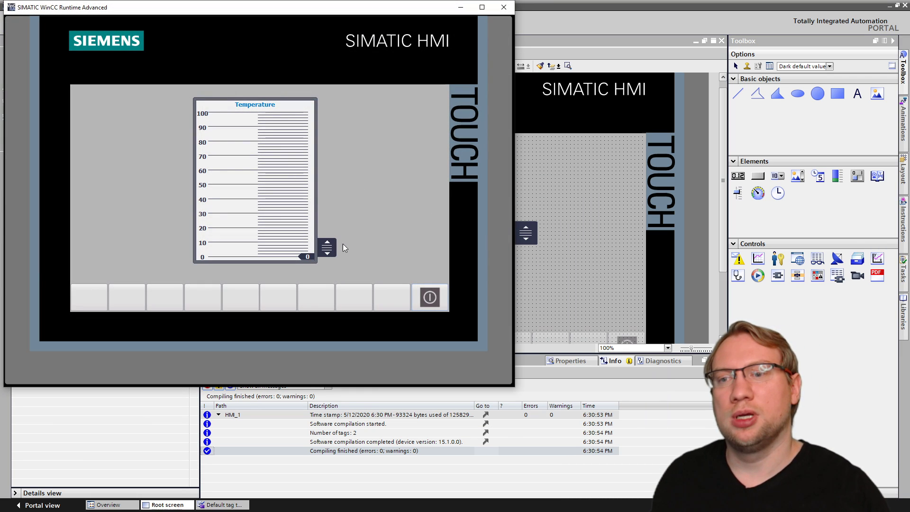
Sweep the runtime Temperature slider across 0–100, then close the simulation.
{"action": "left_click_drag", "start_coordinate": [327, 247], "coordinate": [349, 104]}
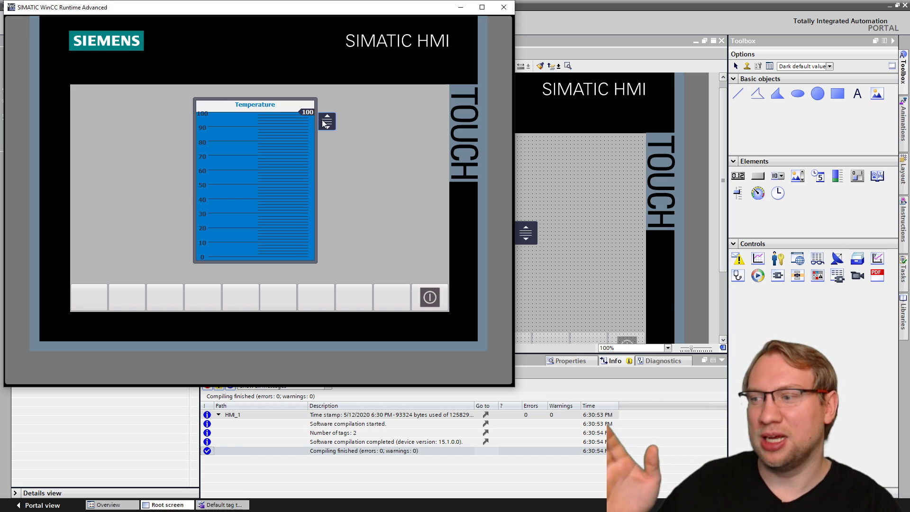
{"action": "left_click_drag", "start_coordinate": [307, 112], "coordinate": [324, 94]}
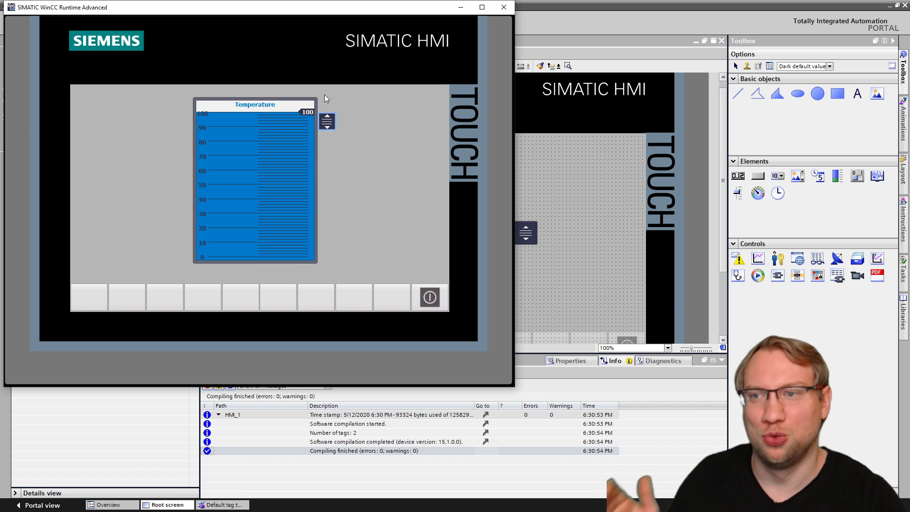
{"action": "left_click", "coordinate": [503, 7]}
{"action": "left_click", "coordinate": [453, 249]}
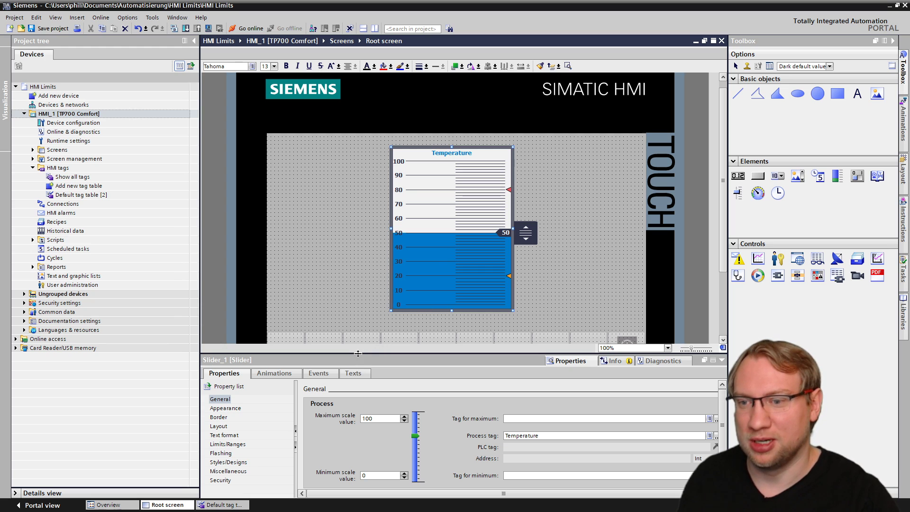
Append '°C' to the slider's Label title so it reads 'Temperature °C'.
{"action": "left_click_drag", "start_coordinate": [363, 354], "coordinate": [362, 318]}
{"action": "left_click", "coordinate": [457, 473]}
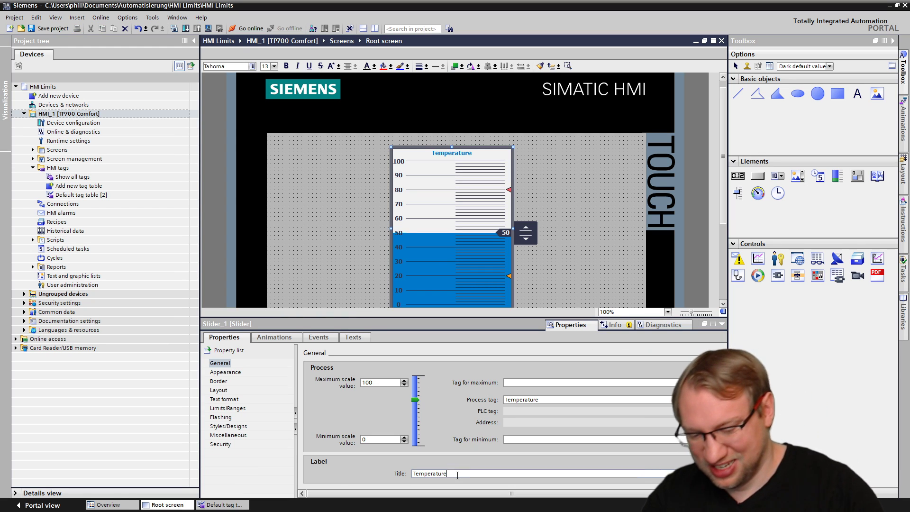
{"action": "type", "text": "°C"}
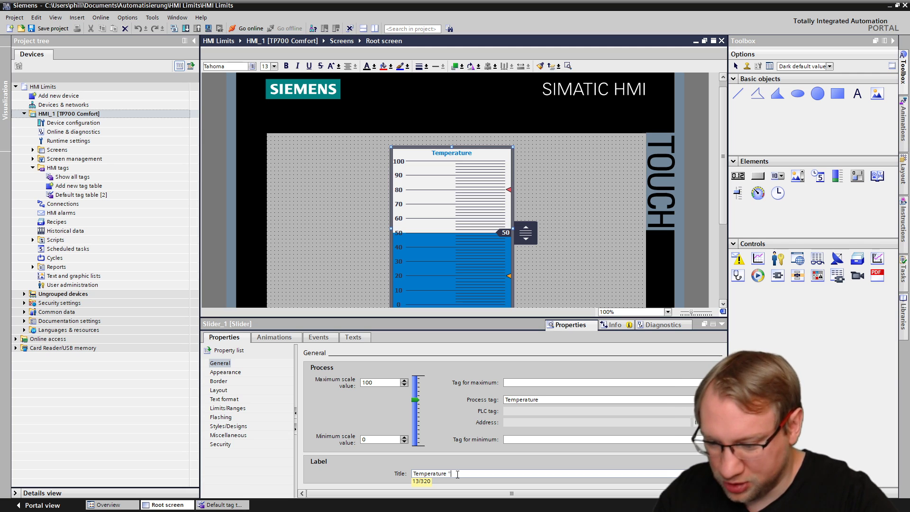
{"action": "left_click", "coordinate": [570, 262]}
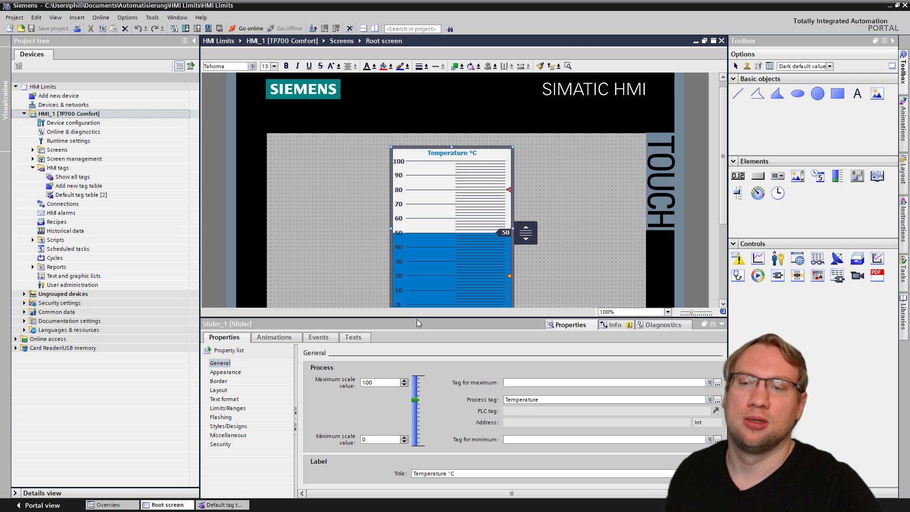
{"action": "left_click_drag", "start_coordinate": [416, 318], "coordinate": [416, 355]}
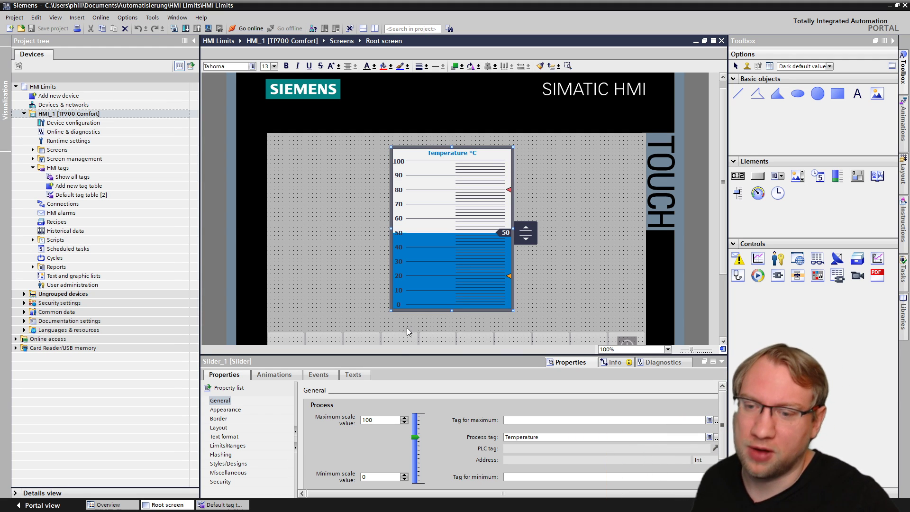
Set the slider's minimum scale value to 15 and maximum to 35.
{"action": "double_click", "coordinate": [375, 477]}
{"action": "type", "text": "30"}
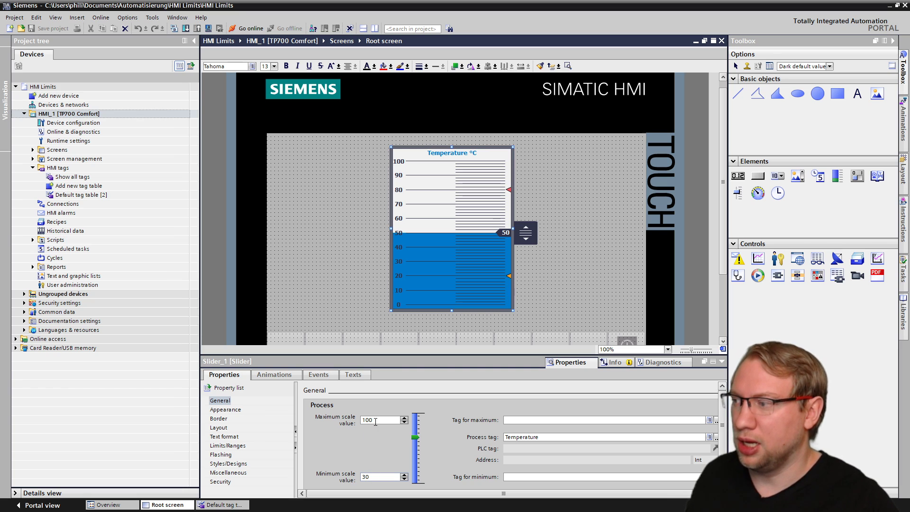
{"action": "double_click", "coordinate": [376, 419]}
{"action": "double_click", "coordinate": [375, 476]}
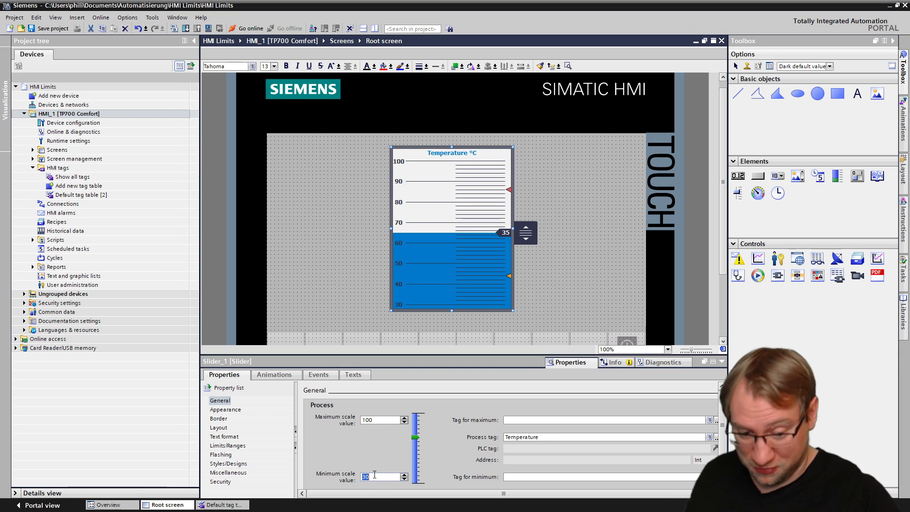
{"action": "double_click", "coordinate": [380, 418]}
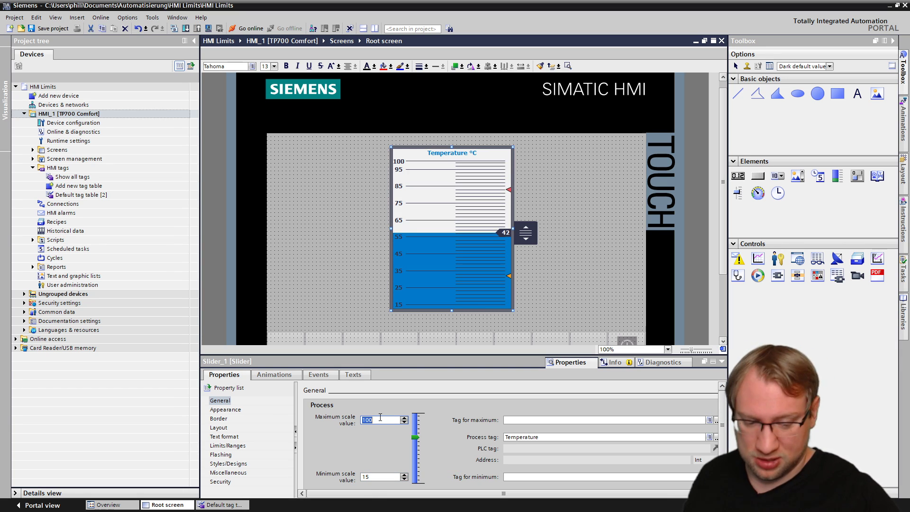
{"action": "key", "text": "Return"}
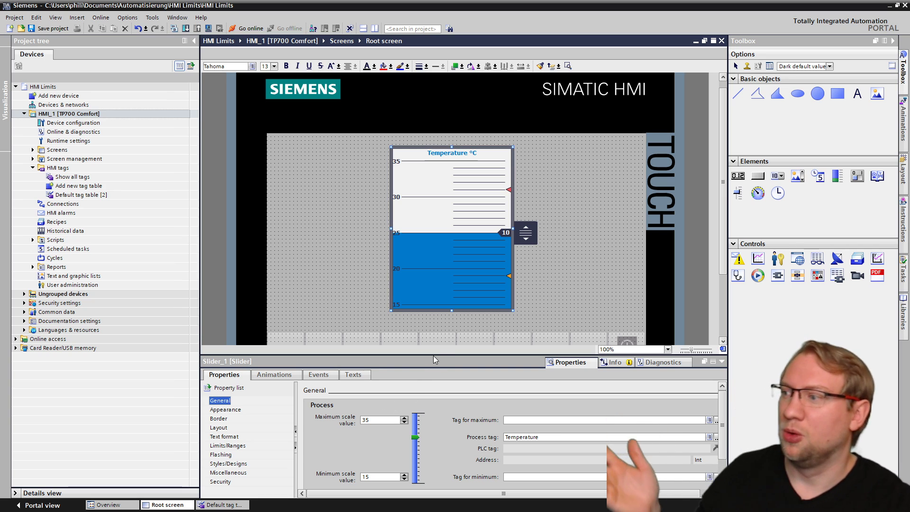
Recompile HMI_1 and test the slider across 15–35 in the simulation.
{"action": "left_click", "coordinate": [68, 114]}
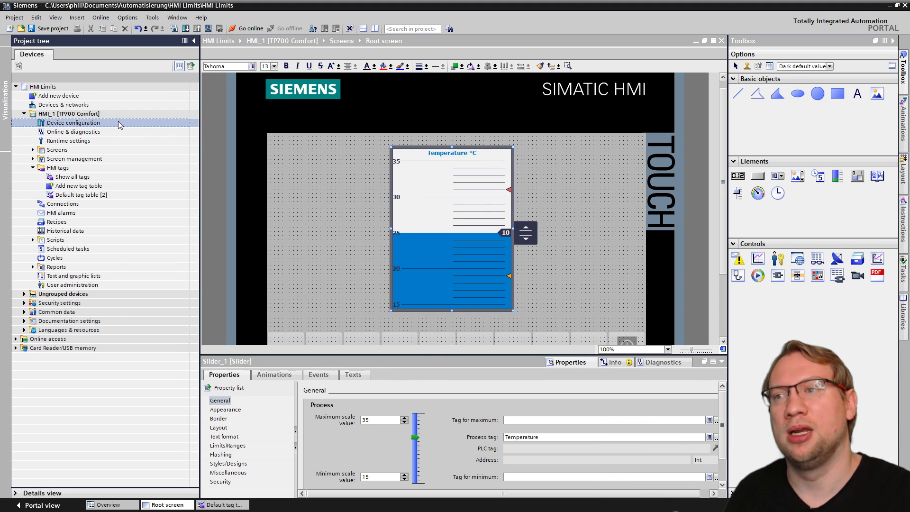
{"action": "left_click", "coordinate": [209, 29]}
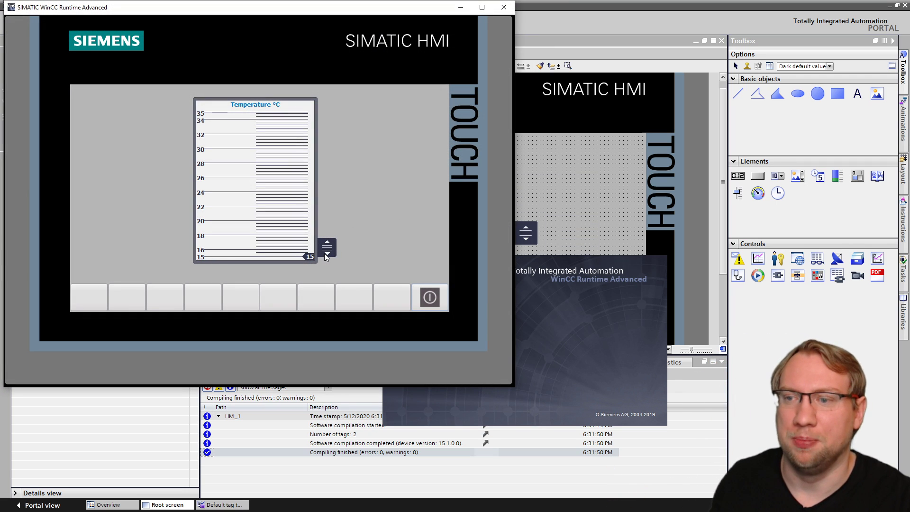
{"action": "left_click_drag", "start_coordinate": [329, 251], "coordinate": [335, 161]}
Close the runtime and review the slider's Appearance, Border and Layout property pages.
{"action": "left_click", "coordinate": [512, 7]}
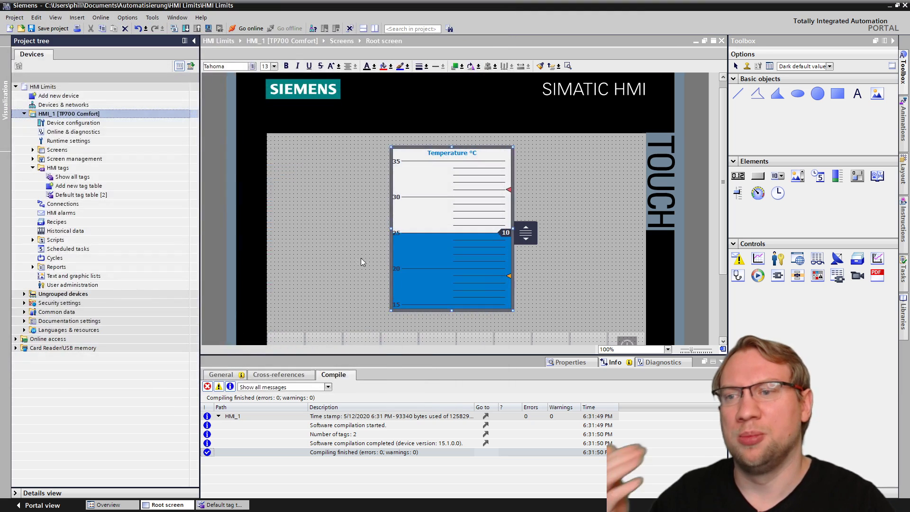
{"action": "double_click", "coordinate": [433, 221]}
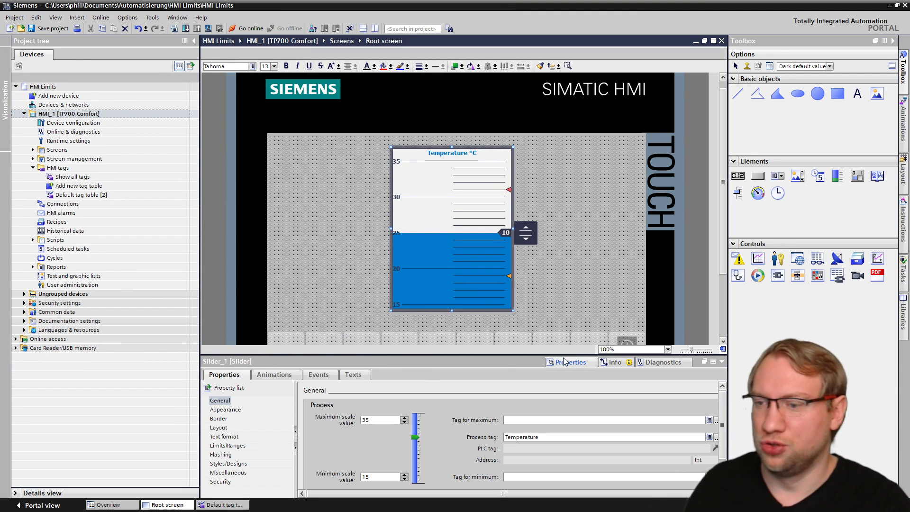
{"action": "left_click", "coordinate": [218, 427]}
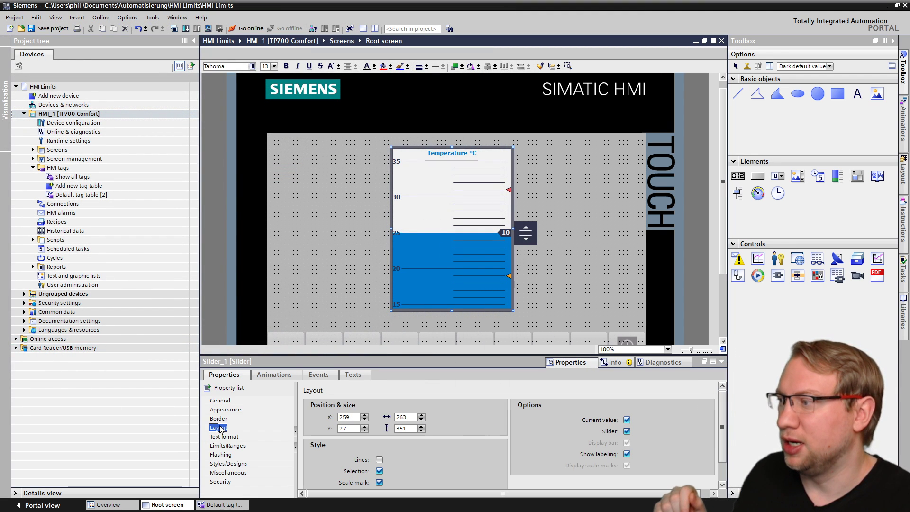
{"action": "left_click", "coordinate": [226, 410]}
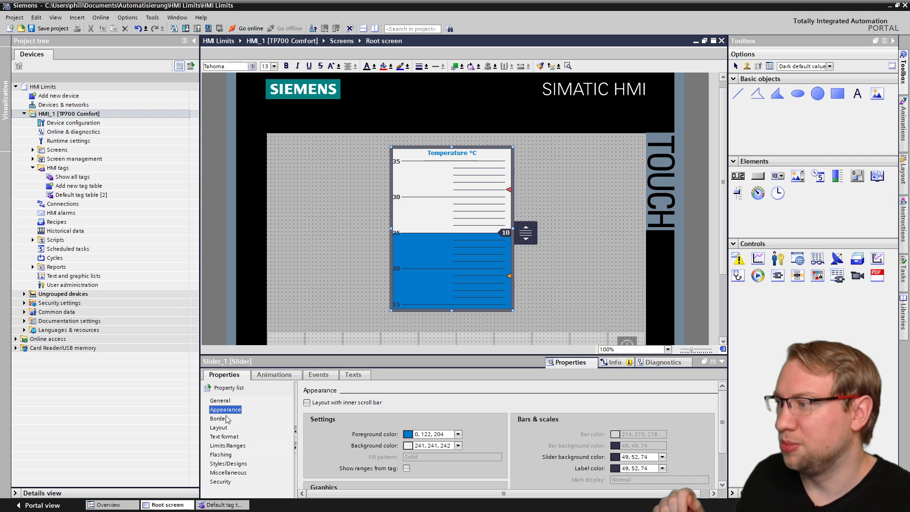
{"action": "left_click", "coordinate": [219, 418]}
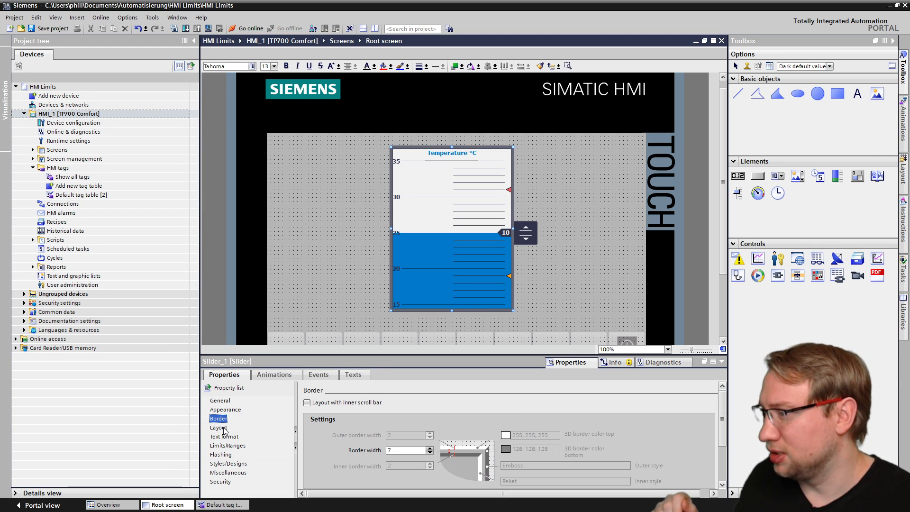
{"action": "left_click", "coordinate": [225, 427]}
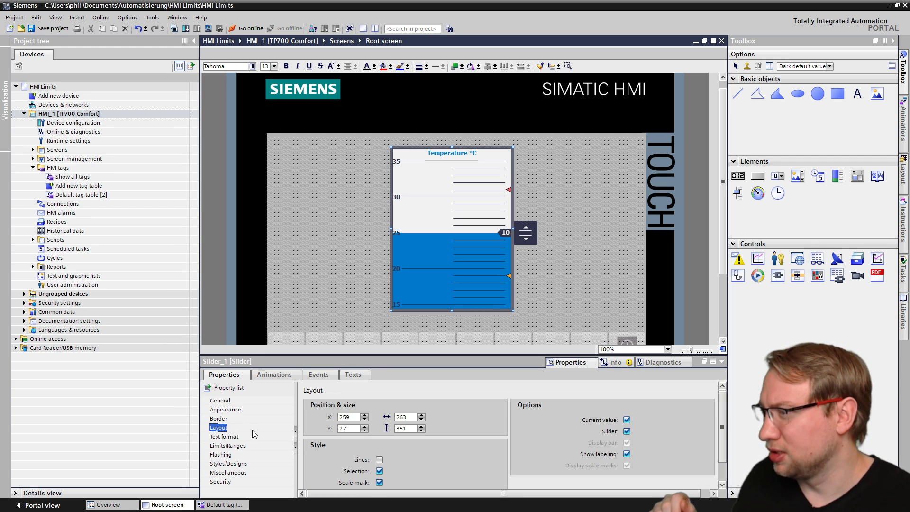
{"action": "left_click", "coordinate": [219, 418]}
{"action": "left_click", "coordinate": [225, 410]}
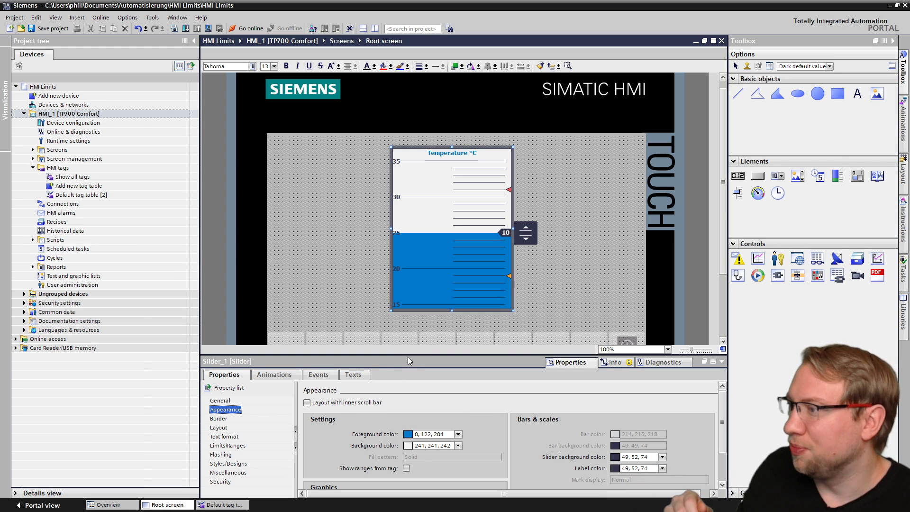
Check the slider's General process settings, including the maximum limit tag field.
{"action": "left_click_drag", "start_coordinate": [408, 358], "coordinate": [394, 337]}
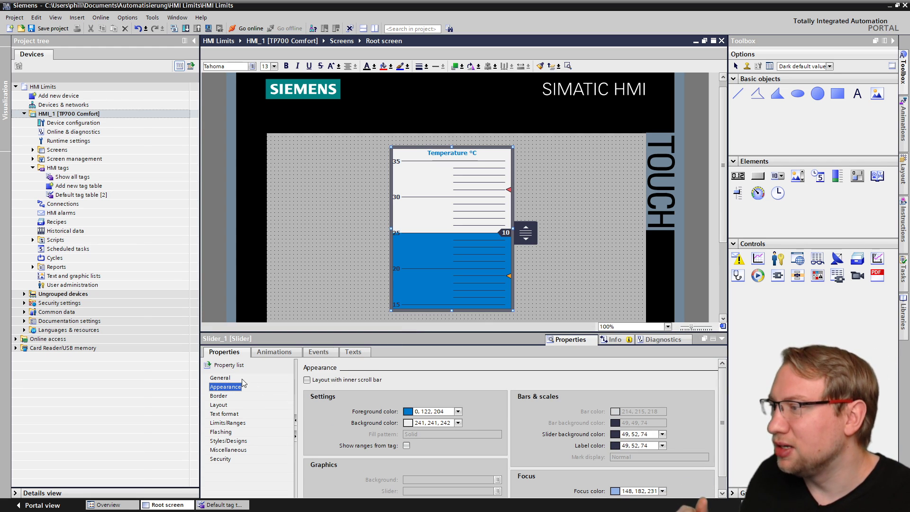
{"action": "left_click", "coordinate": [226, 378]}
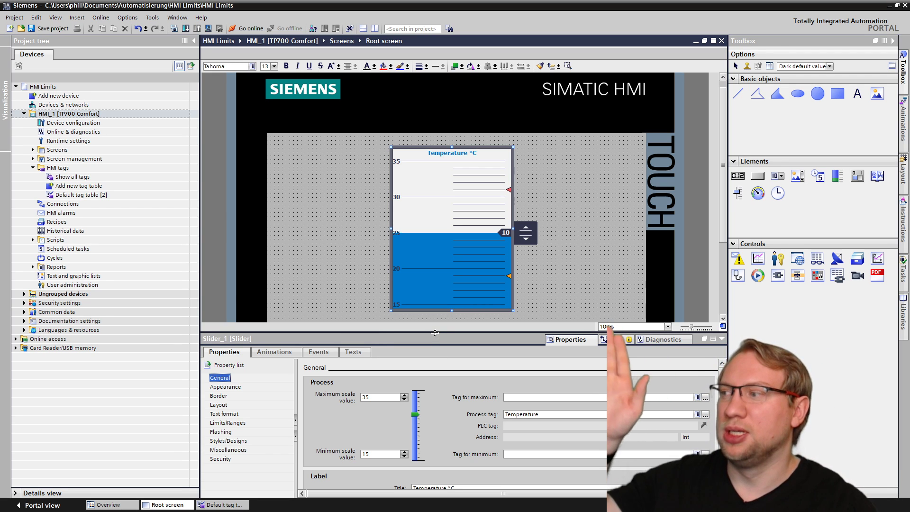
{"action": "left_click_drag", "start_coordinate": [435, 335], "coordinate": [436, 354]}
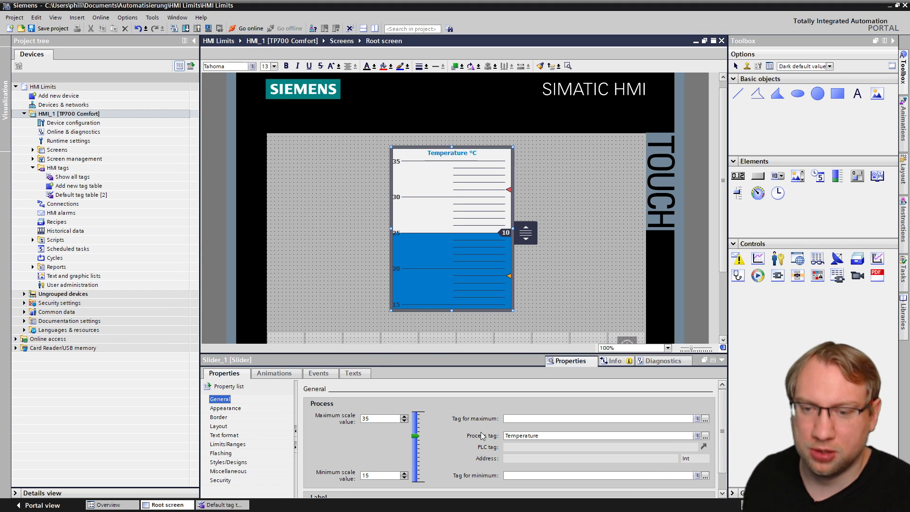
{"action": "left_click", "coordinate": [526, 417]}
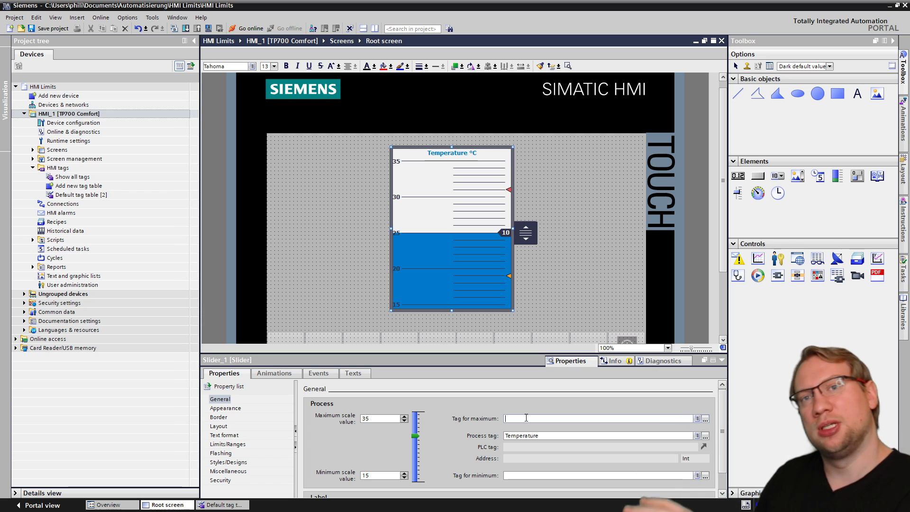
Create tags 'Max Temperature' and 'Min Temperature' in the Default tag table.
{"action": "double_click", "coordinate": [88, 196]}
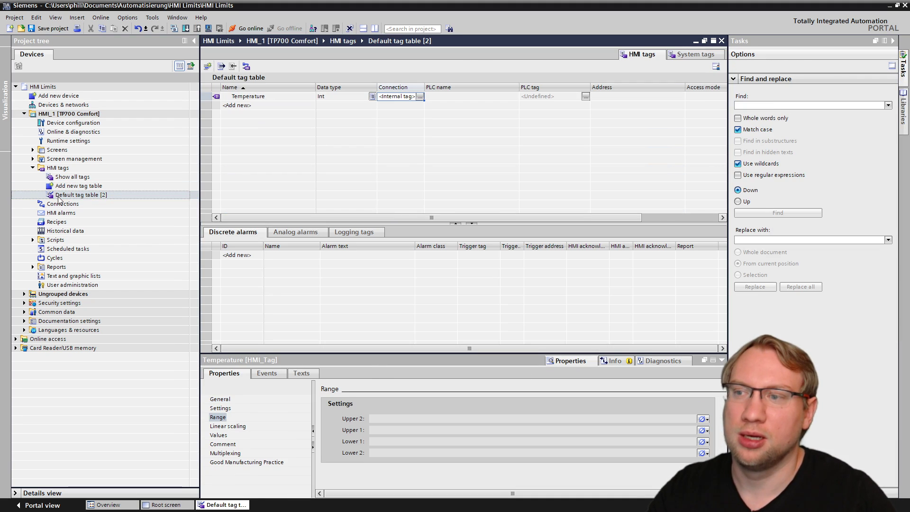
{"action": "double_click", "coordinate": [241, 106]}
{"action": "type", "text": "Max Temperature"}
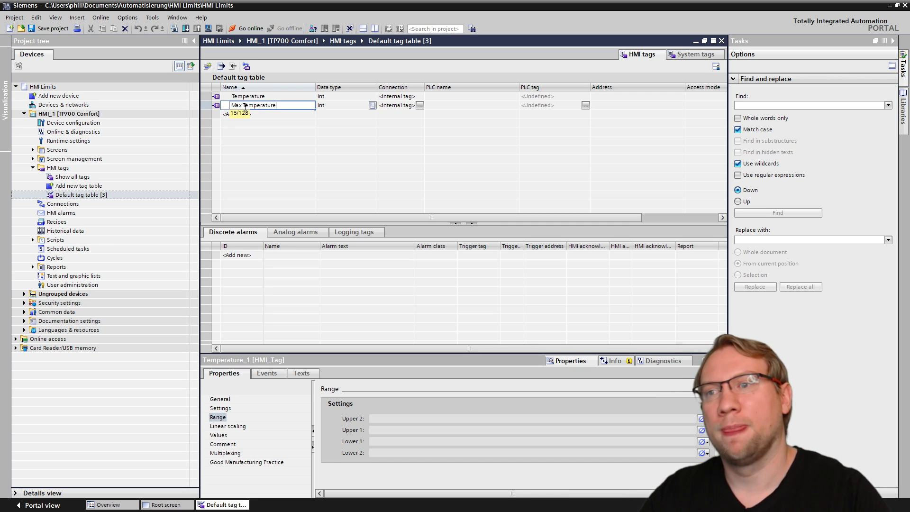
{"action": "key", "text": "Return"}
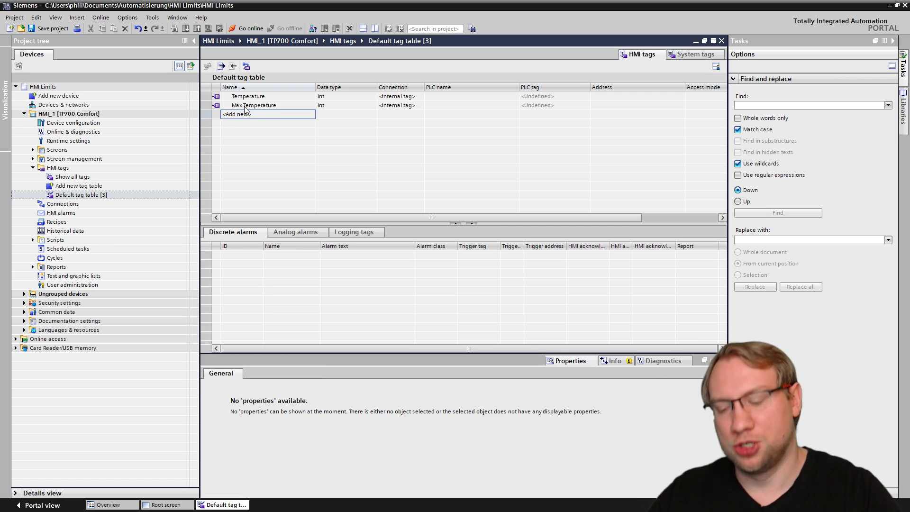
{"action": "double_click", "coordinate": [245, 114]}
{"action": "type", "text": "Min Temperature"}
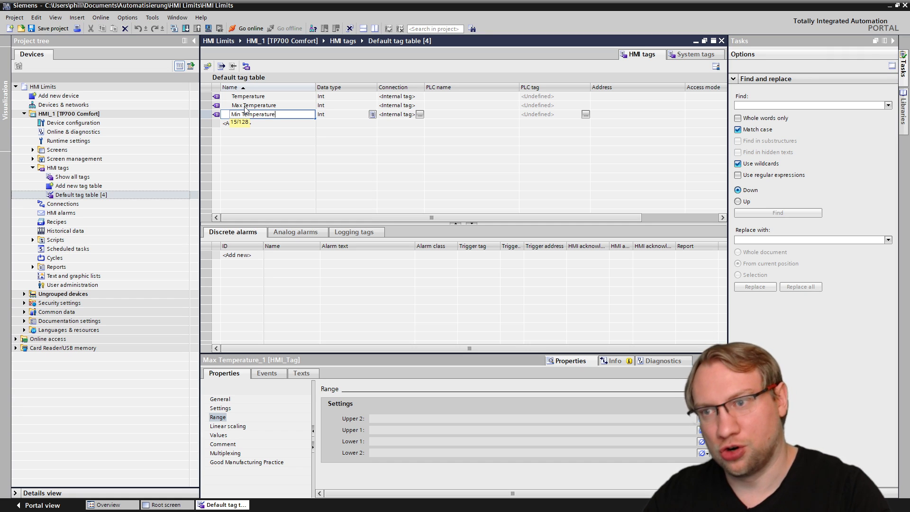
{"action": "key", "text": "Return"}
{"action": "left_click_drag", "start_coordinate": [421, 108], "coordinate": [400, 115]}
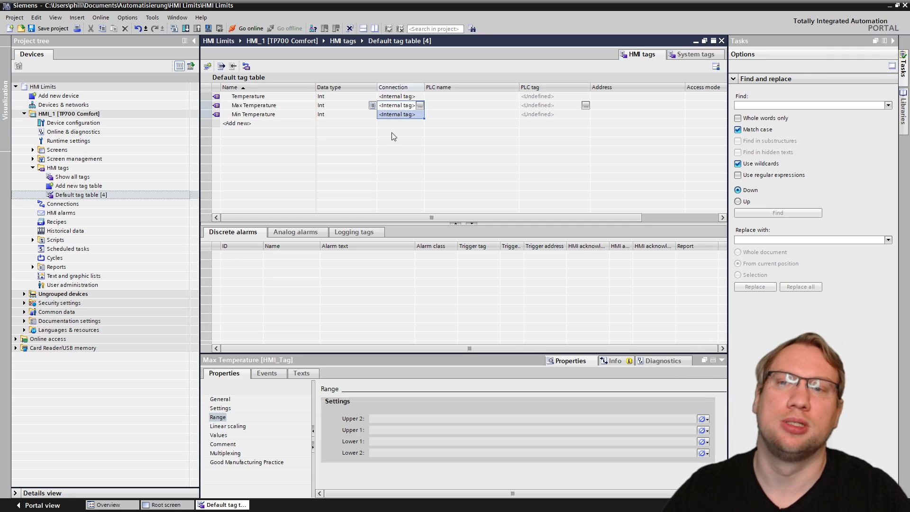
Drag Max Temperature and Min Temperature from the floating tag table onto the Root screen as I/O fields.
{"action": "left_click", "coordinate": [705, 40]}
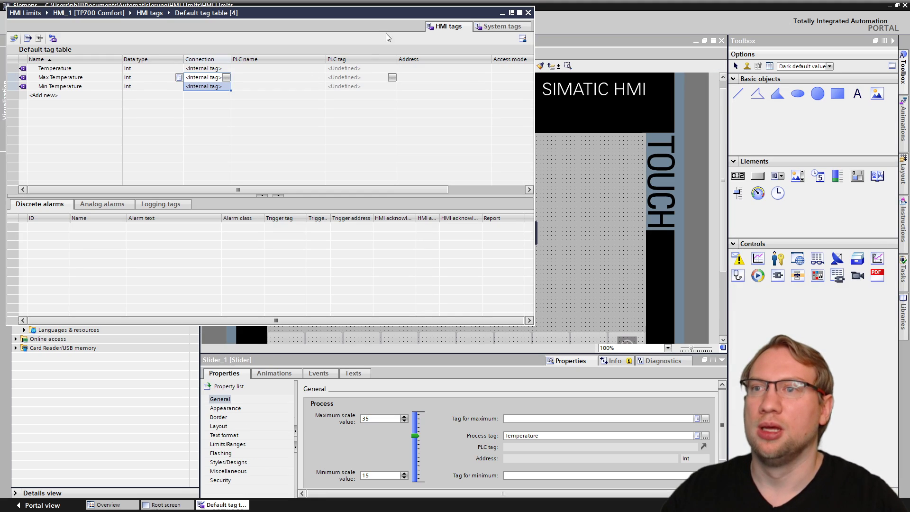
{"action": "left_click_drag", "start_coordinate": [386, 9], "coordinate": [649, 286]}
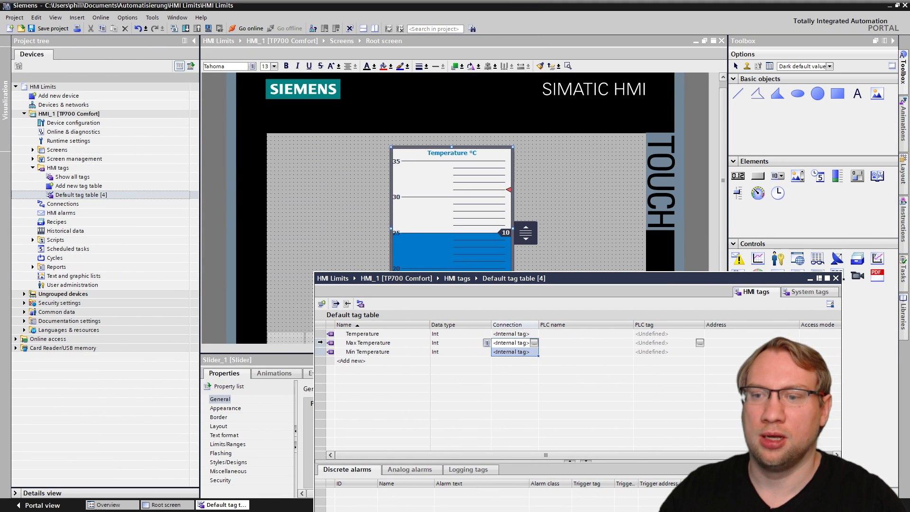
{"action": "left_click_drag", "start_coordinate": [353, 346], "coordinate": [333, 187]}
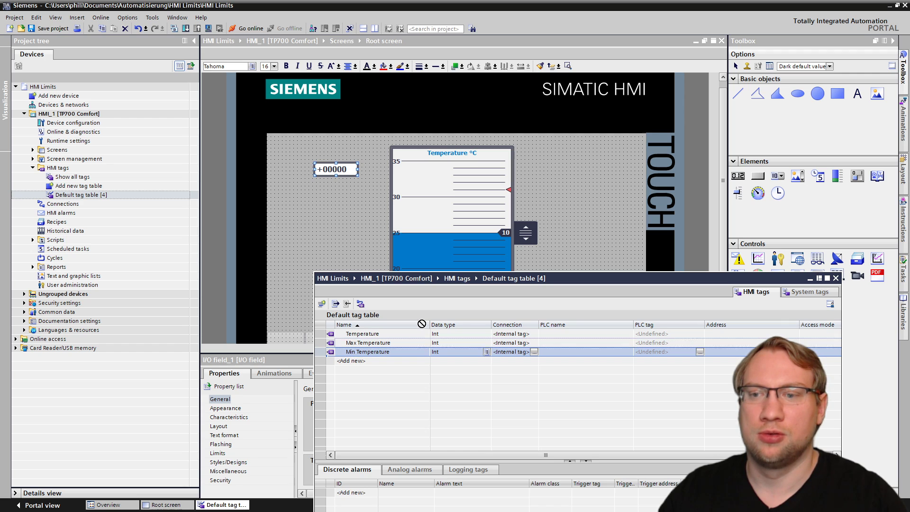
{"action": "left_click_drag", "start_coordinate": [421, 324], "coordinate": [325, 268]}
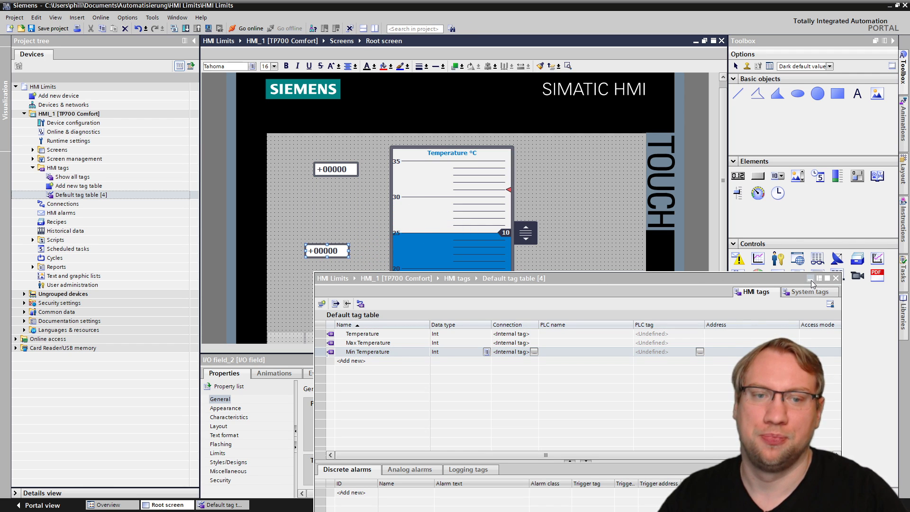
{"action": "left_click", "coordinate": [835, 278]}
Align the Max and Min I/O fields one above the other beside the slider.
{"action": "left_click_drag", "start_coordinate": [336, 250], "coordinate": [354, 295]}
{"action": "left_click_drag", "start_coordinate": [346, 172], "coordinate": [359, 166]}
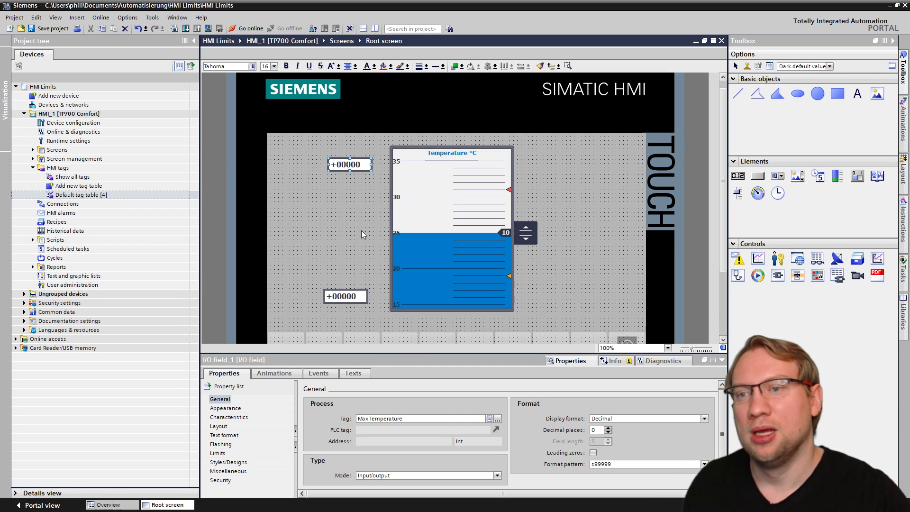
{"action": "left_click_drag", "start_coordinate": [360, 297], "coordinate": [366, 300]}
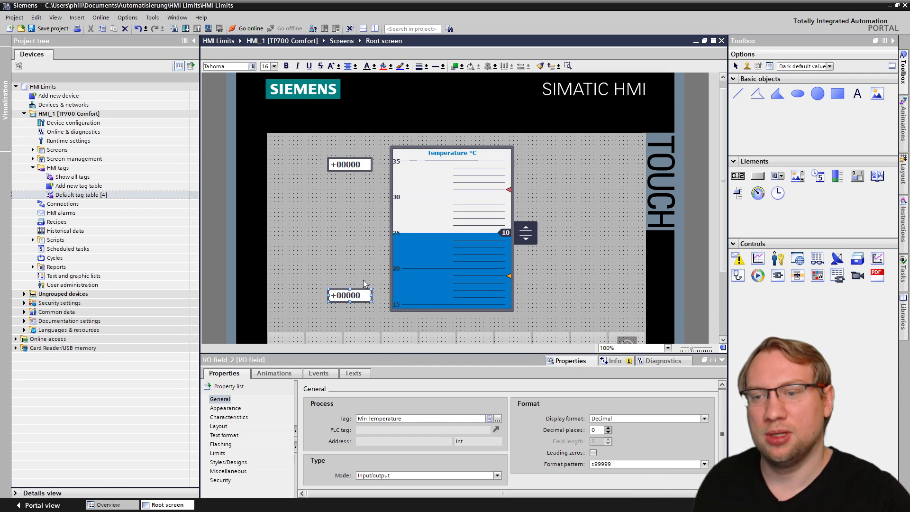
{"action": "left_click", "coordinate": [353, 317]}
{"action": "left_click", "coordinate": [347, 296]}
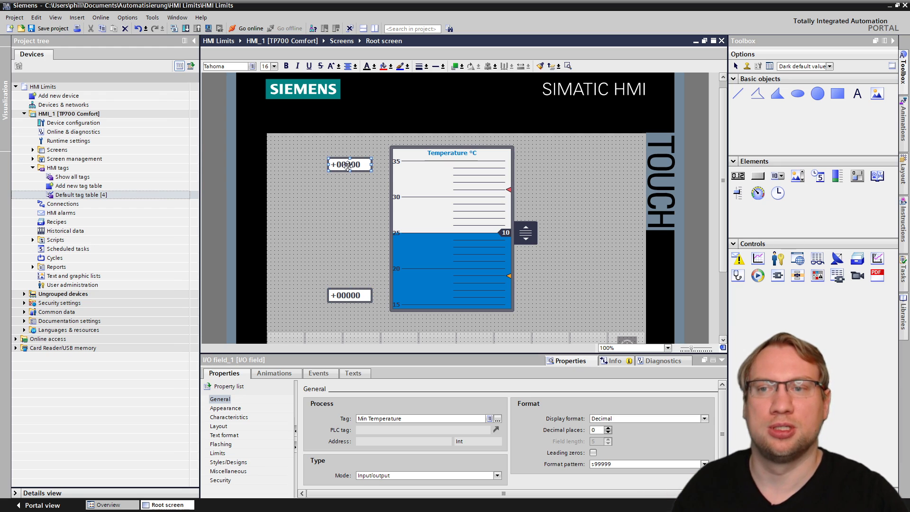
{"action": "left_click", "coordinate": [345, 224]}
{"action": "left_click", "coordinate": [434, 227]}
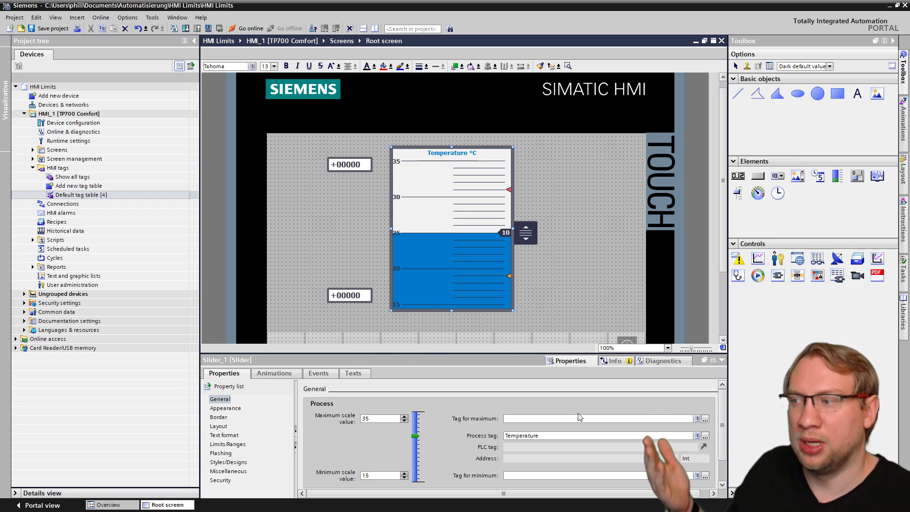
Link Slider_1's maximum to the Max Temperature tag and its minimum to Min Temperature.
{"action": "left_click", "coordinate": [704, 419]}
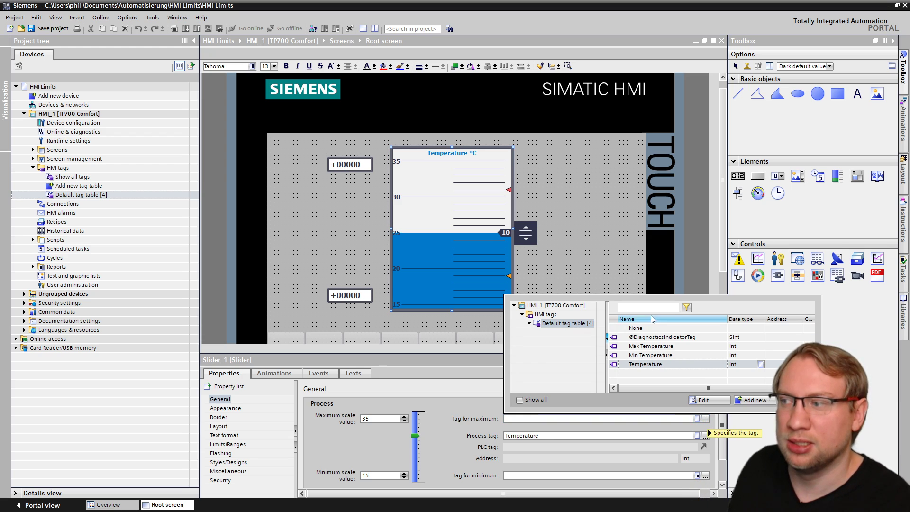
{"action": "left_click", "coordinate": [645, 347]}
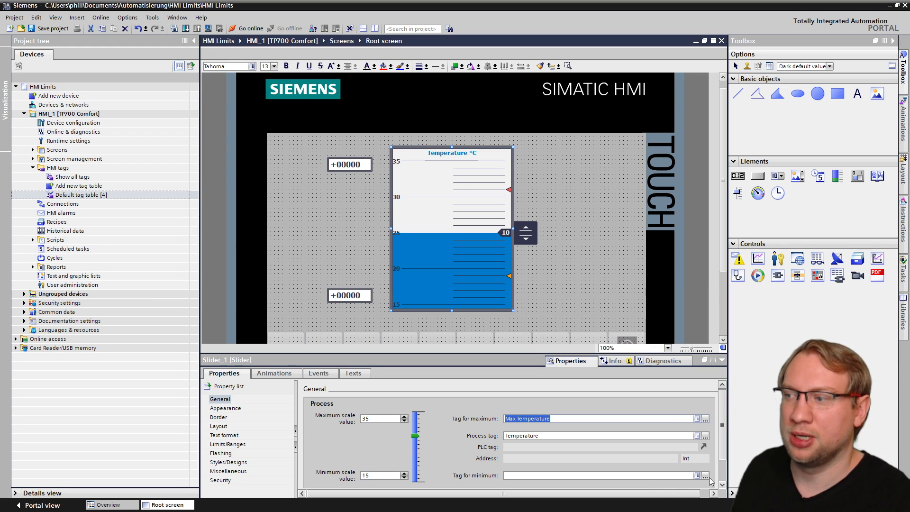
{"action": "left_click", "coordinate": [705, 476]}
{"action": "left_click", "coordinate": [630, 410]}
With the HMI device selected, save the project and start the runtime simulation.
{"action": "left_click", "coordinate": [592, 269]}
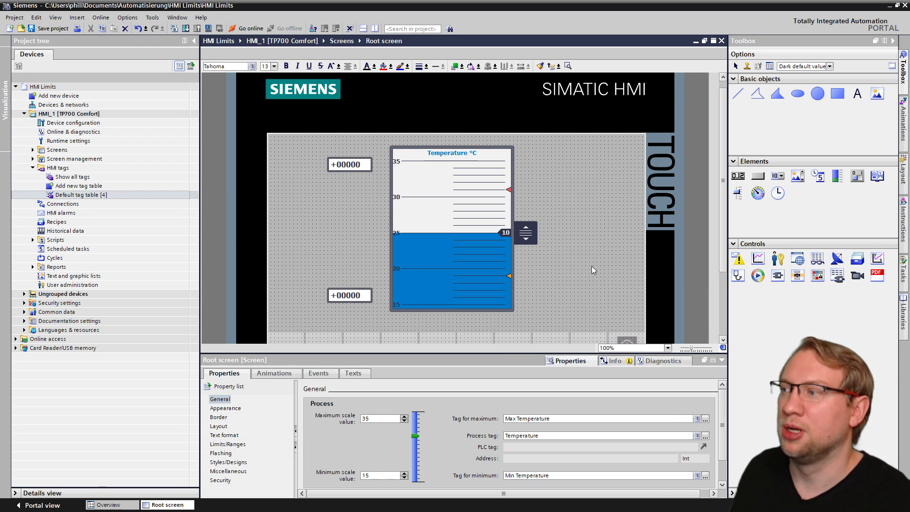
{"action": "left_click", "coordinate": [69, 114]}
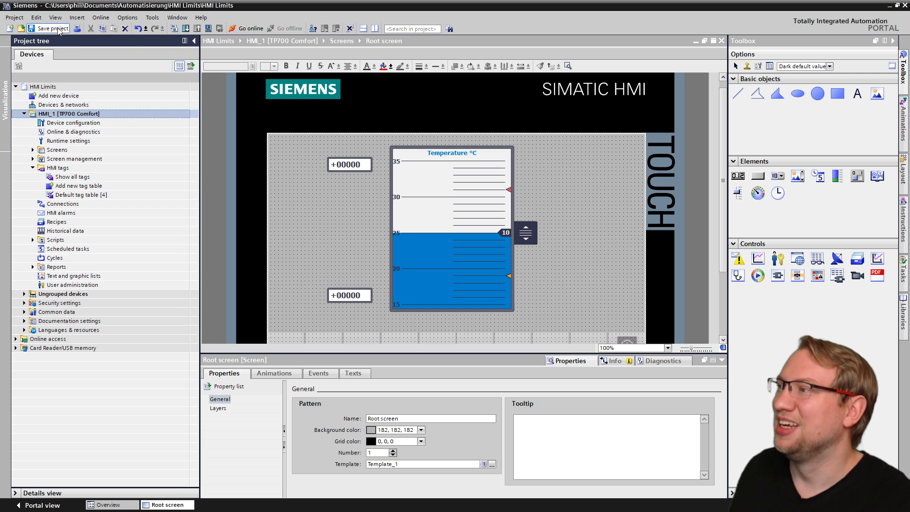
{"action": "left_click", "coordinate": [58, 29]}
{"action": "left_click", "coordinate": [207, 30]}
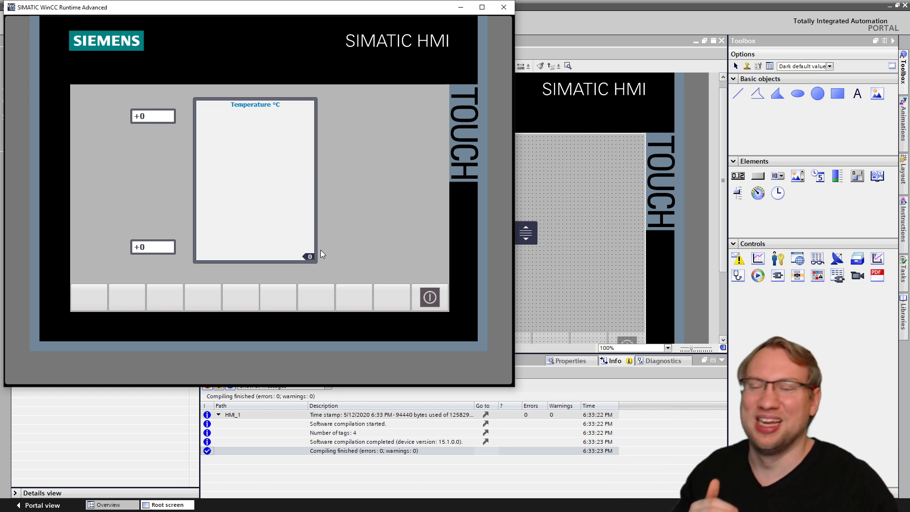
Enter 15 as the lower limit and 60 as the upper limit in the runtime fields.
{"action": "left_click", "coordinate": [158, 249]}
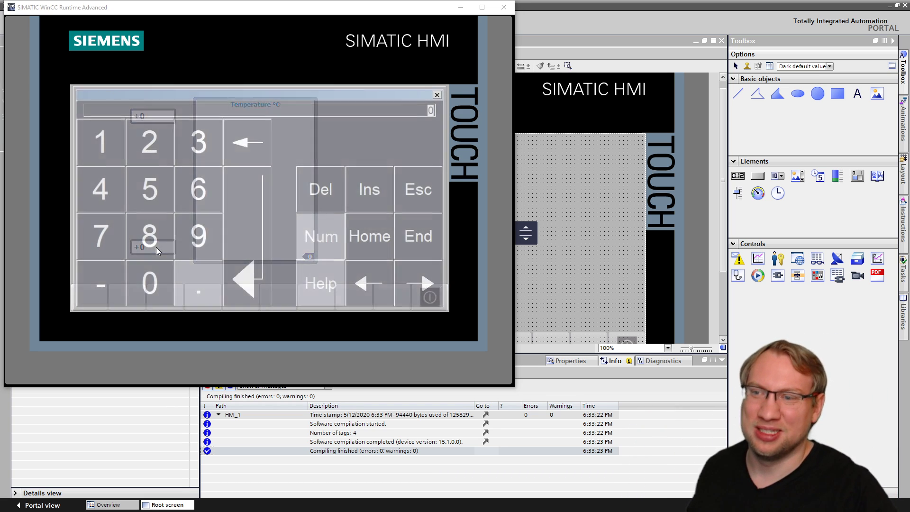
{"action": "left_click", "coordinate": [99, 141]}
{"action": "left_click", "coordinate": [148, 189]}
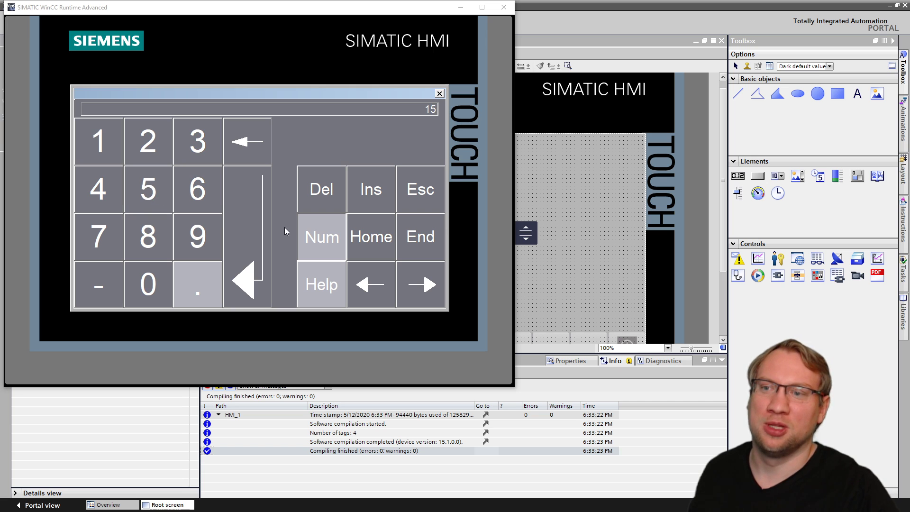
{"action": "left_click", "coordinate": [263, 242]}
{"action": "left_click", "coordinate": [147, 115]}
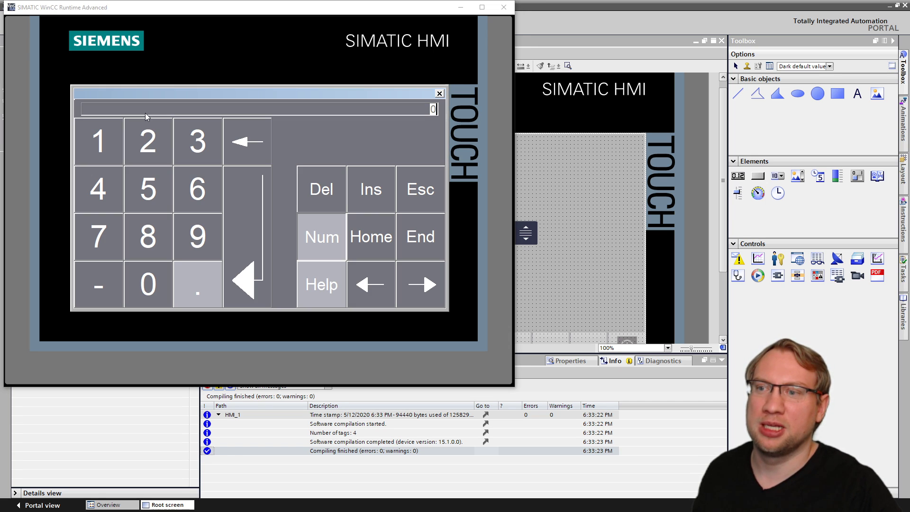
{"action": "left_click", "coordinate": [148, 283]}
{"action": "left_click", "coordinate": [258, 252]}
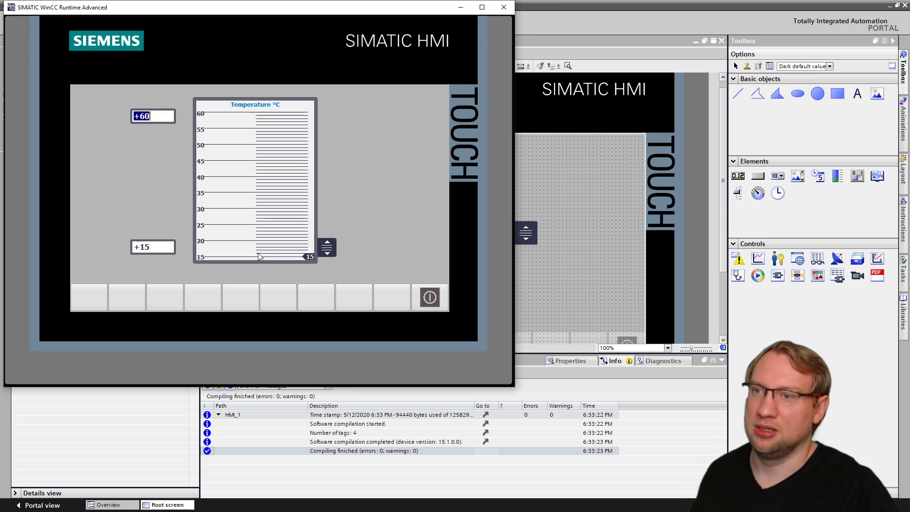
Raise the temperature to 50, change the lower limit to 9, set 40, then close runtime.
{"action": "left_click_drag", "start_coordinate": [334, 245], "coordinate": [336, 142]}
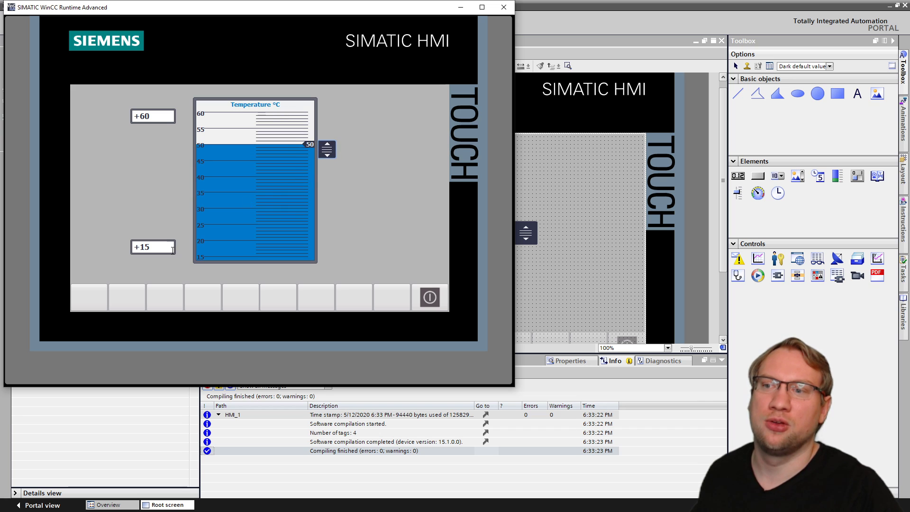
{"action": "left_click", "coordinate": [147, 247]}
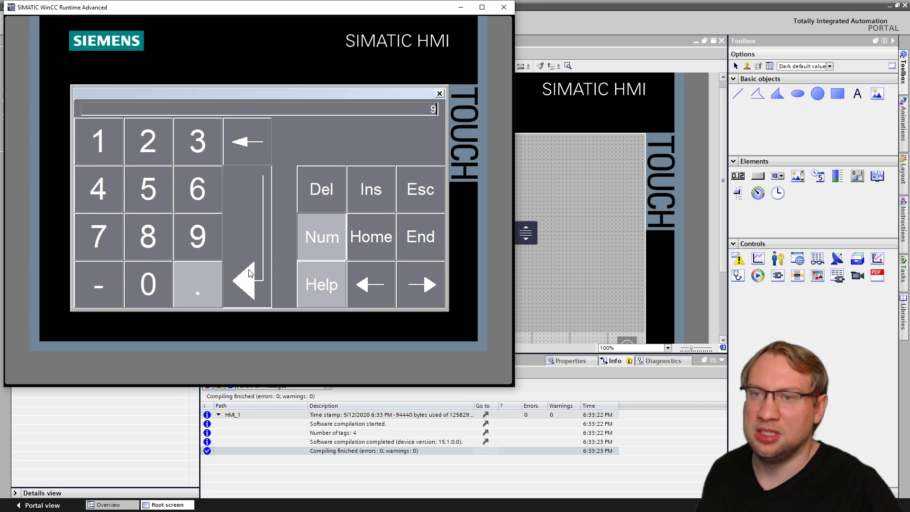
{"action": "key", "text": "Return"}
{"action": "left_click_drag", "start_coordinate": [338, 145], "coordinate": [339, 166]}
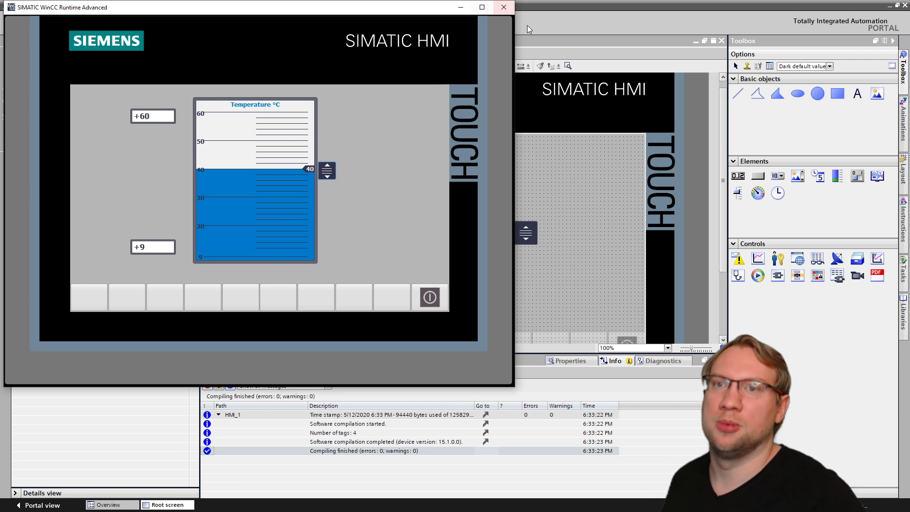
{"action": "left_click", "coordinate": [504, 8]}
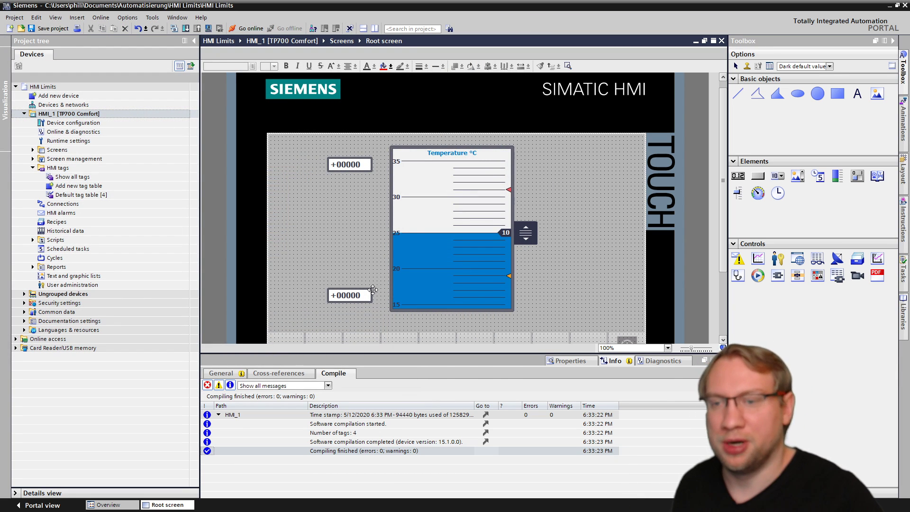
Inspect Slider_1's General scale and tag settings, then run the simulation again.
{"action": "left_click", "coordinate": [447, 211]}
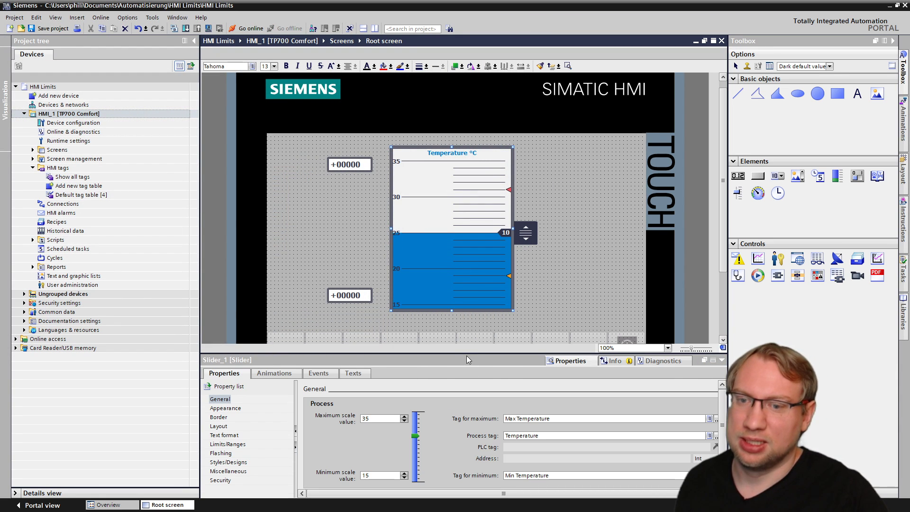
{"action": "left_click_drag", "start_coordinate": [468, 353], "coordinate": [469, 339]}
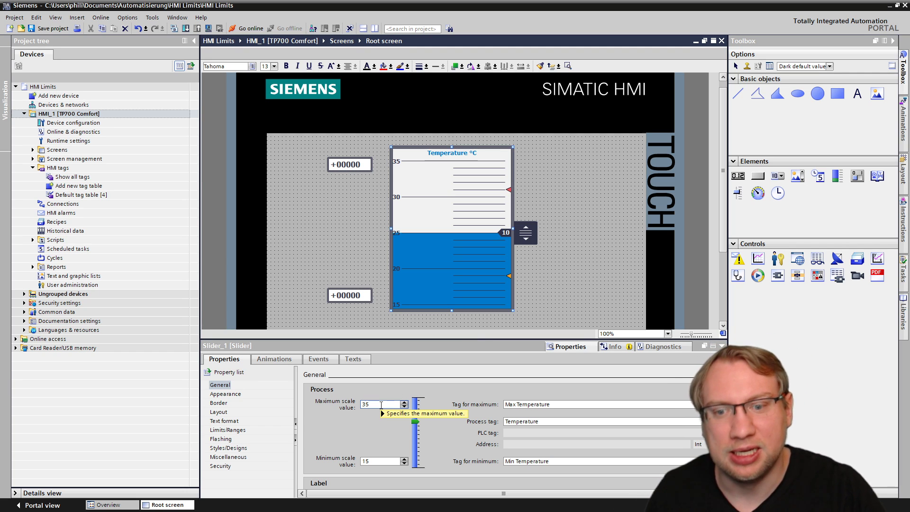
{"action": "mouse_move", "coordinate": [381, 405]}
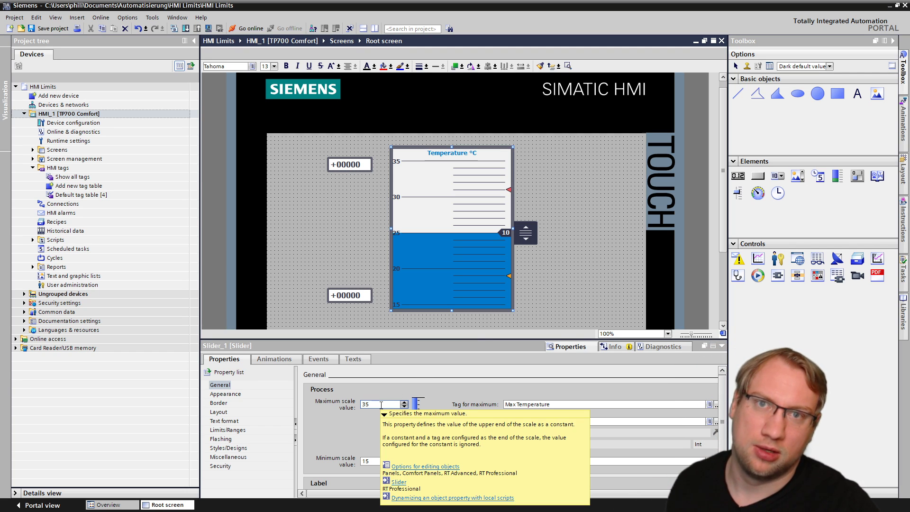
{"action": "left_click", "coordinate": [590, 167]}
{"action": "left_click", "coordinate": [480, 217]}
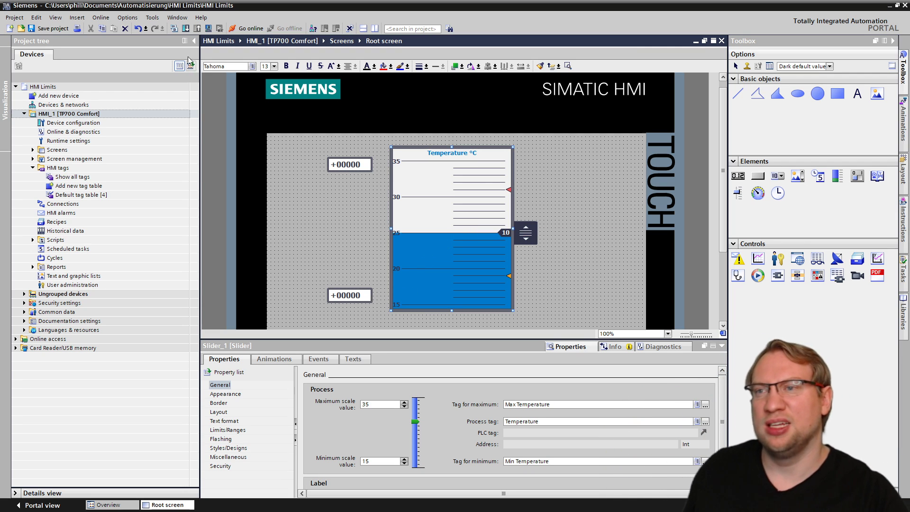
{"action": "left_click", "coordinate": [216, 30]}
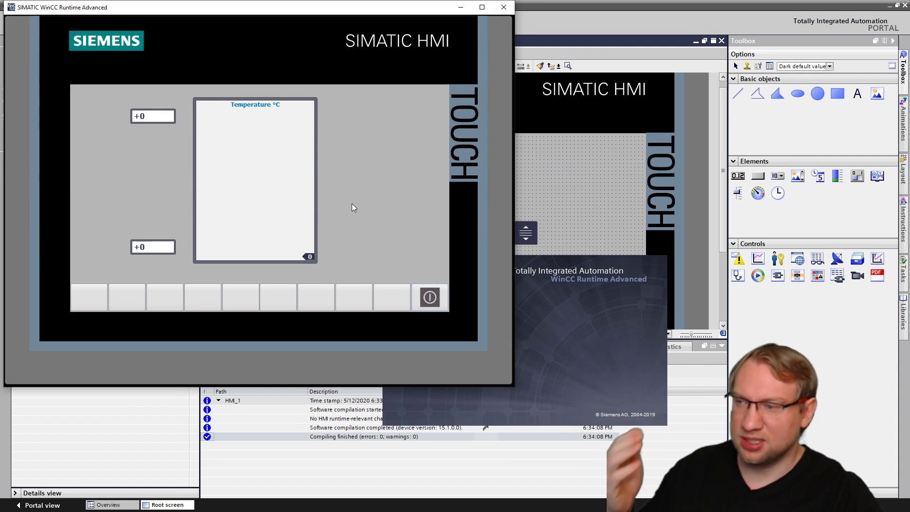
Close the runtime and give Max Temperature a start value of 45 in the Default tag table.
{"action": "left_click", "coordinate": [502, 13]}
{"action": "double_click", "coordinate": [79, 194]}
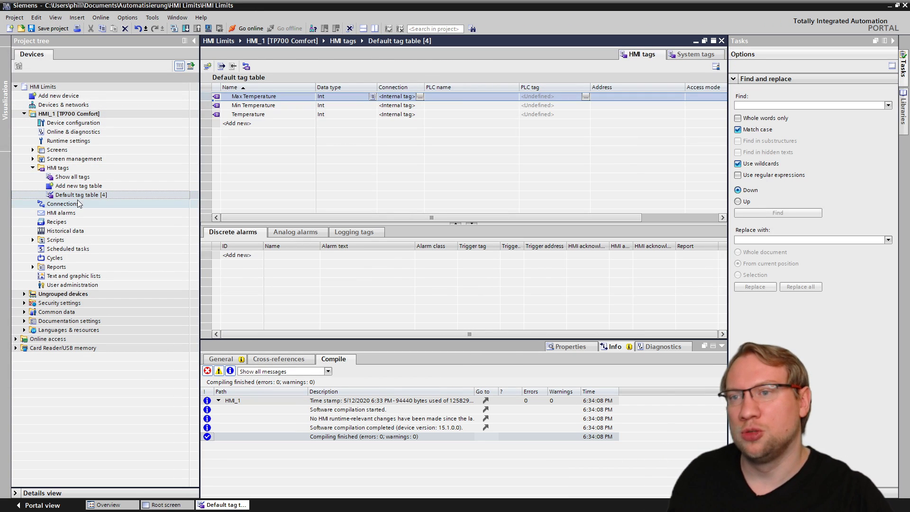
{"action": "left_click", "coordinate": [275, 105]}
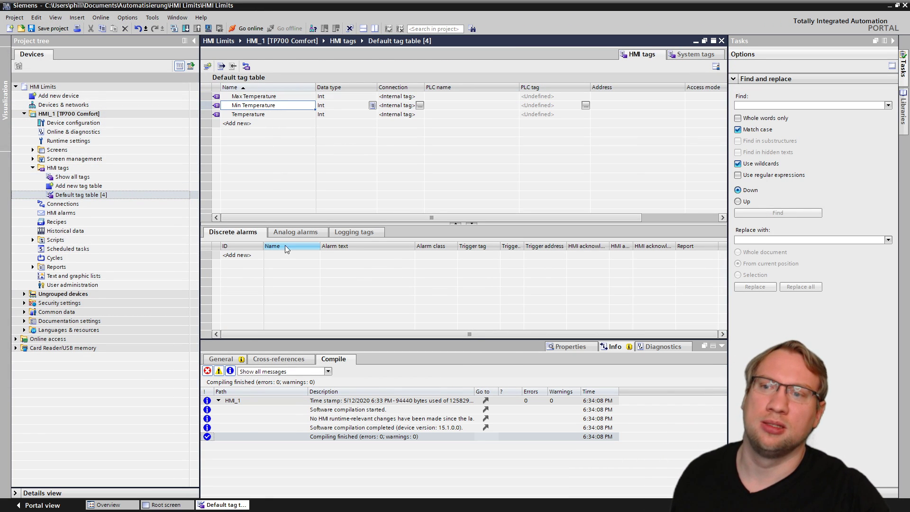
{"action": "left_click_drag", "start_coordinate": [292, 257], "coordinate": [291, 215]}
{"action": "left_click", "coordinate": [253, 97]}
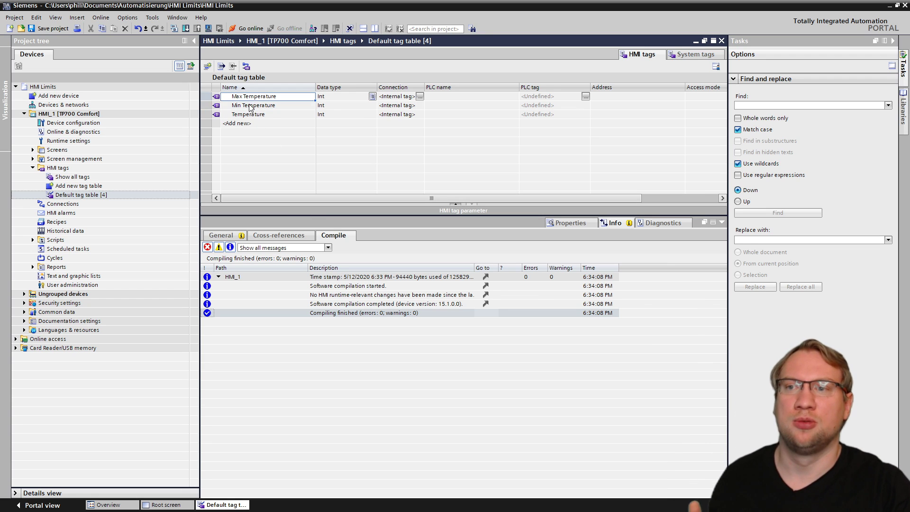
{"action": "left_click", "coordinate": [571, 223]}
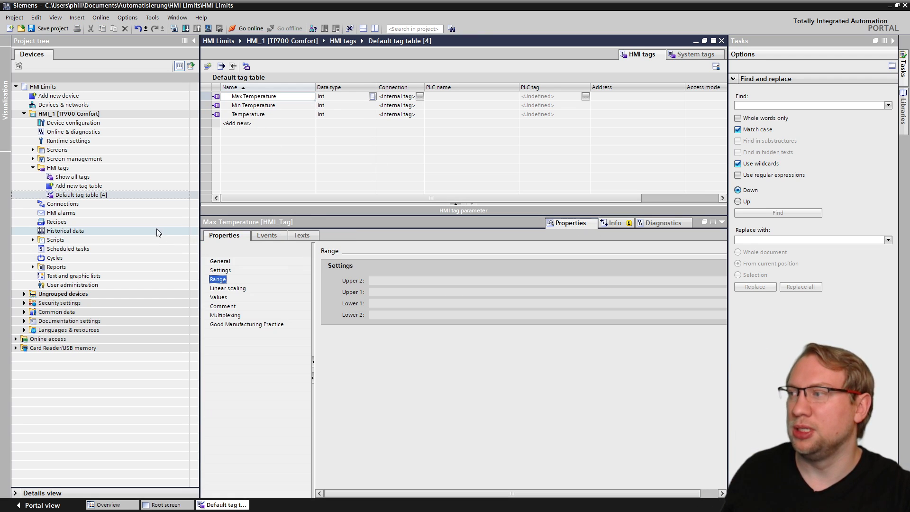
{"action": "left_click", "coordinate": [222, 297]}
{"action": "left_click", "coordinate": [482, 280]}
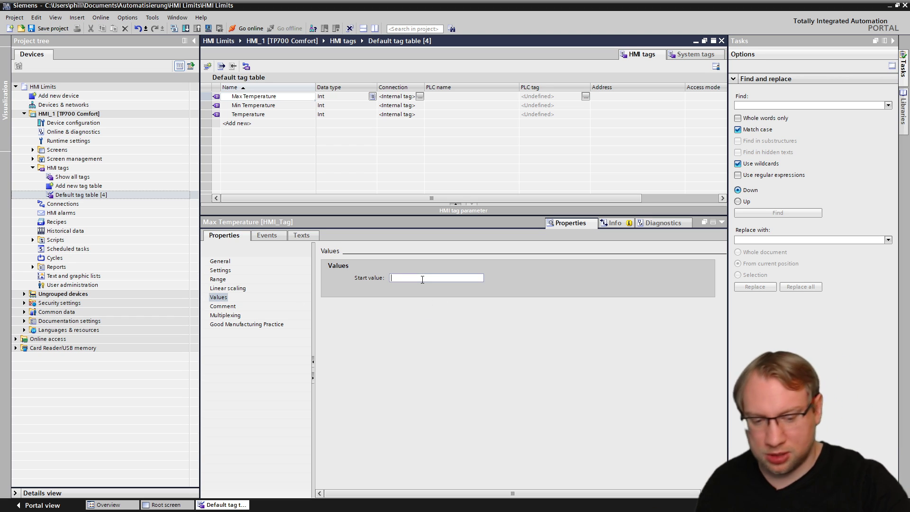
{"action": "type", "text": "45"}
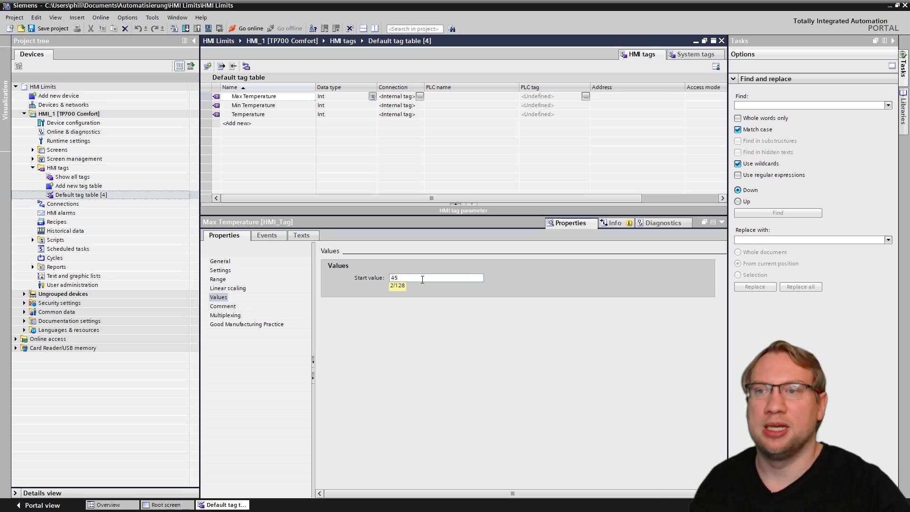
Give Min Temperature a start value of 15 and start the simulation.
{"action": "left_click", "coordinate": [292, 106]}
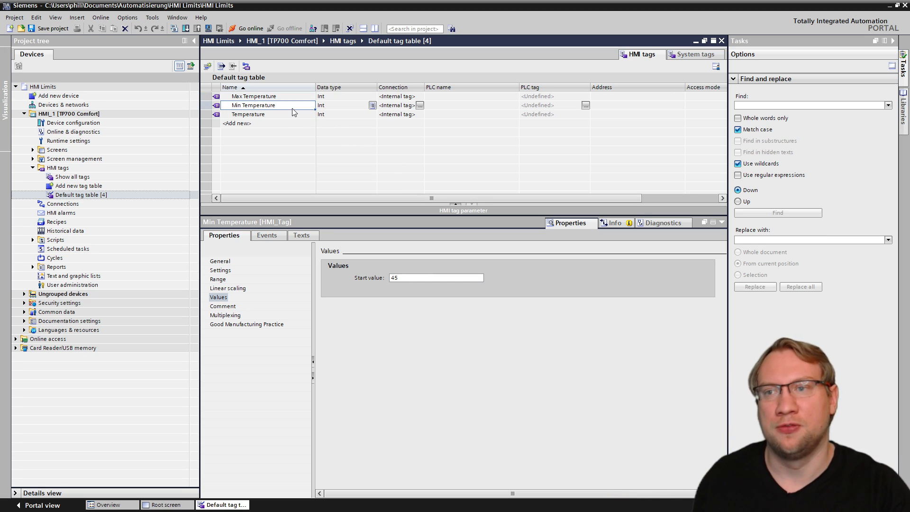
{"action": "left_click", "coordinate": [411, 277]}
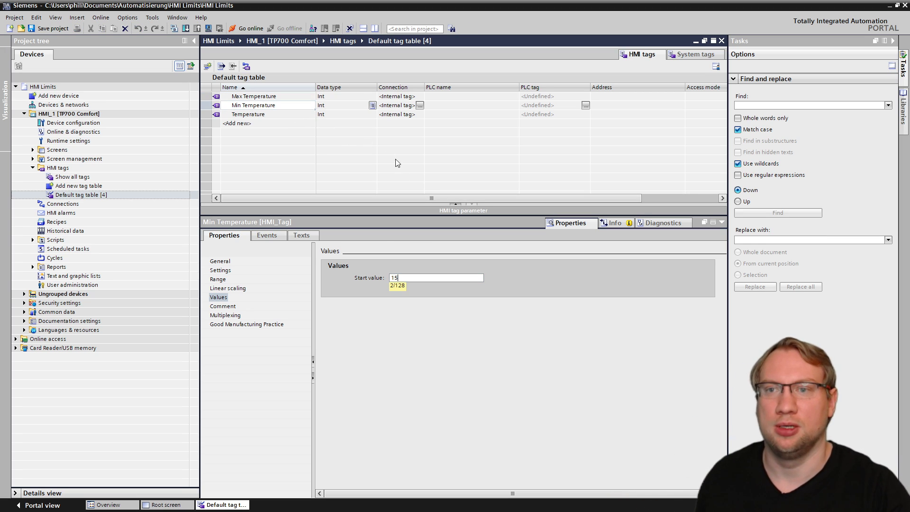
{"action": "left_click", "coordinate": [99, 114]}
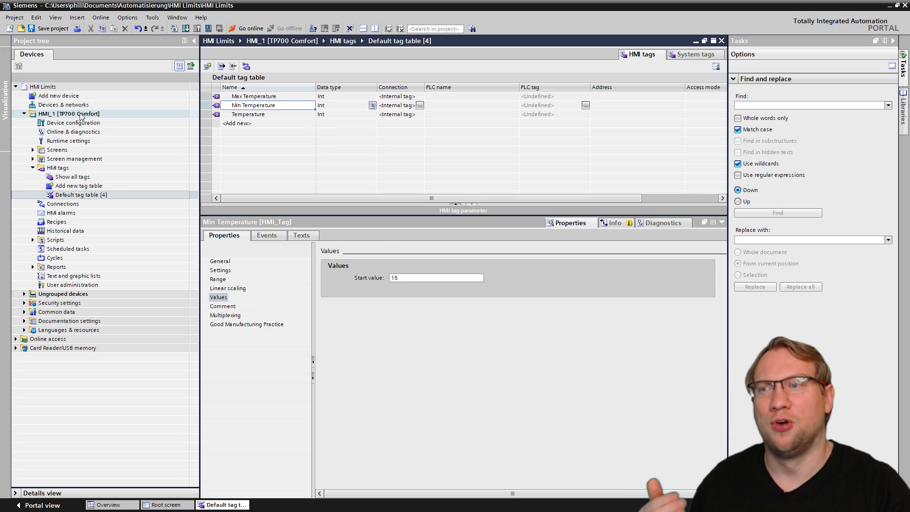
{"action": "left_click", "coordinate": [208, 29]}
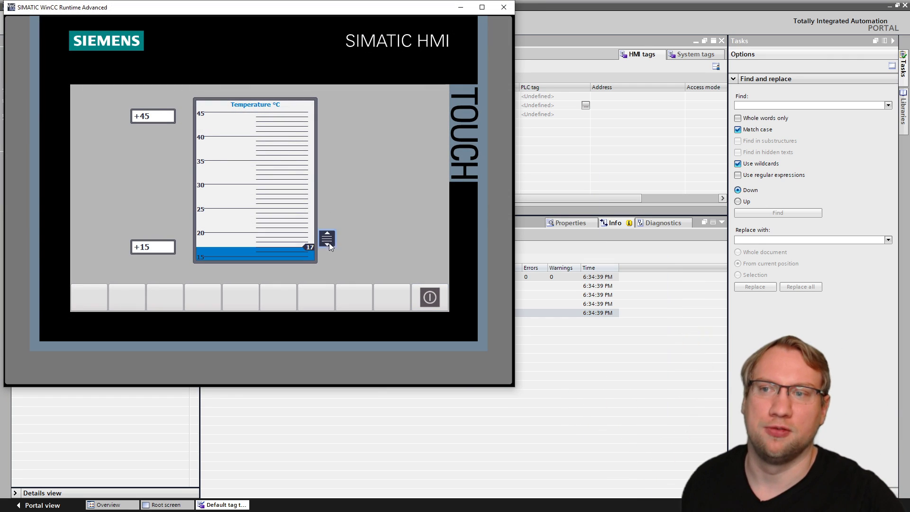
Test the slider at 43, then rerun the simulation with Temperature starting at 30 and close it.
{"action": "left_click_drag", "start_coordinate": [329, 243], "coordinate": [368, 121]}
{"action": "left_click", "coordinate": [504, 8]}
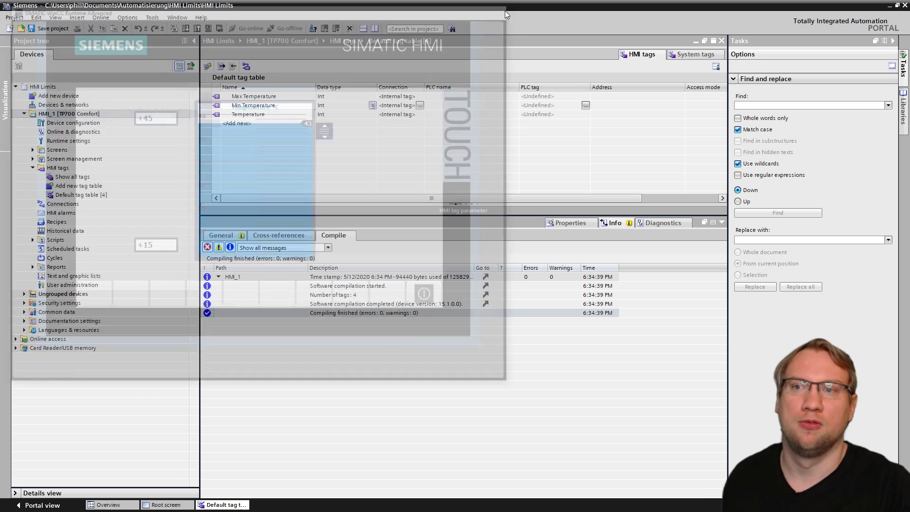
{"action": "left_click", "coordinate": [547, 226]}
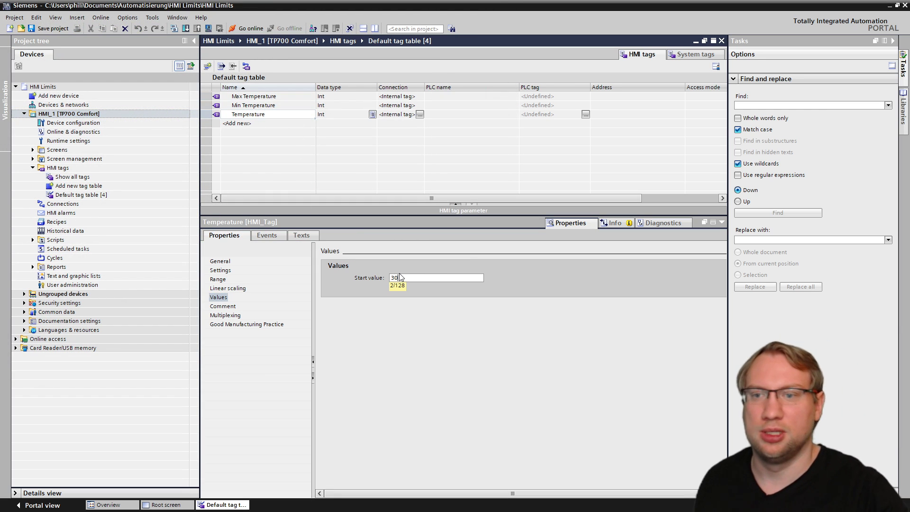
{"action": "left_click", "coordinate": [71, 115]}
{"action": "left_click", "coordinate": [208, 28]}
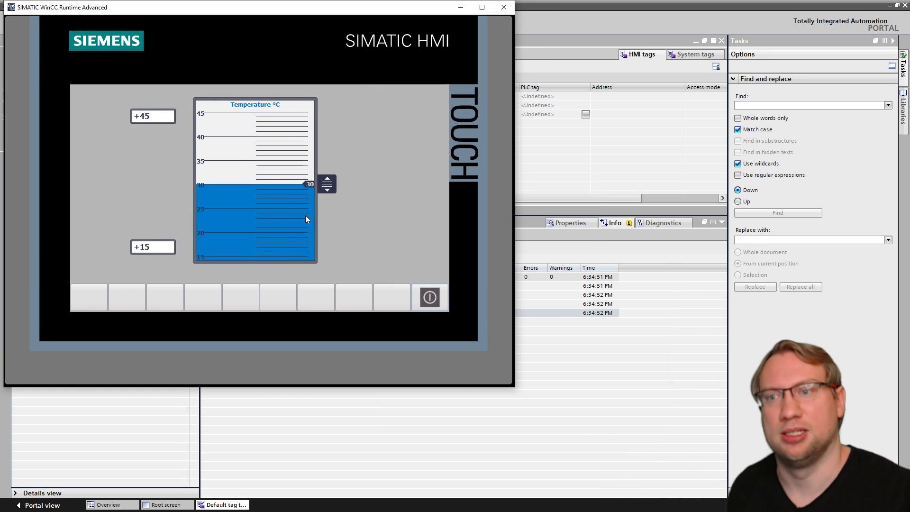
{"action": "left_click", "coordinate": [505, 8]}
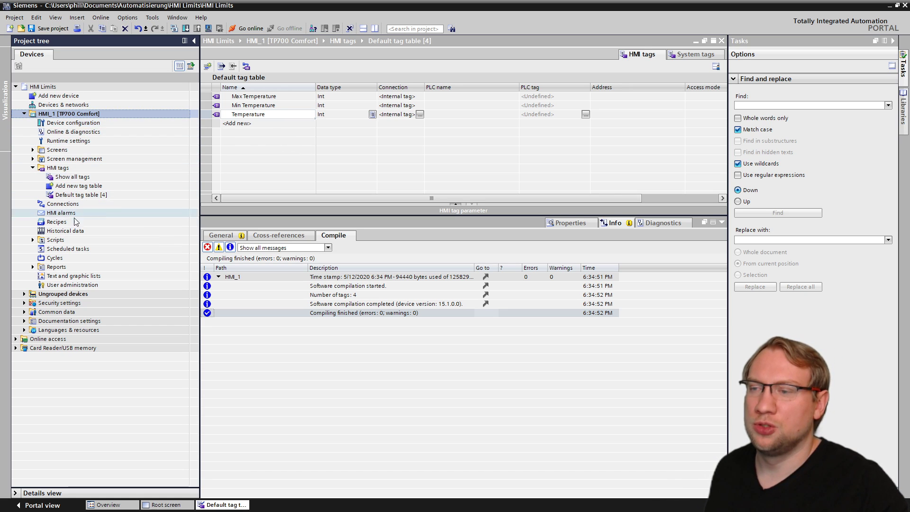
On the Root screen, tick 'Show ranges from tag' in Slider_1's Limits/Ranges and start the simulation.
{"action": "left_click", "coordinate": [167, 505]}
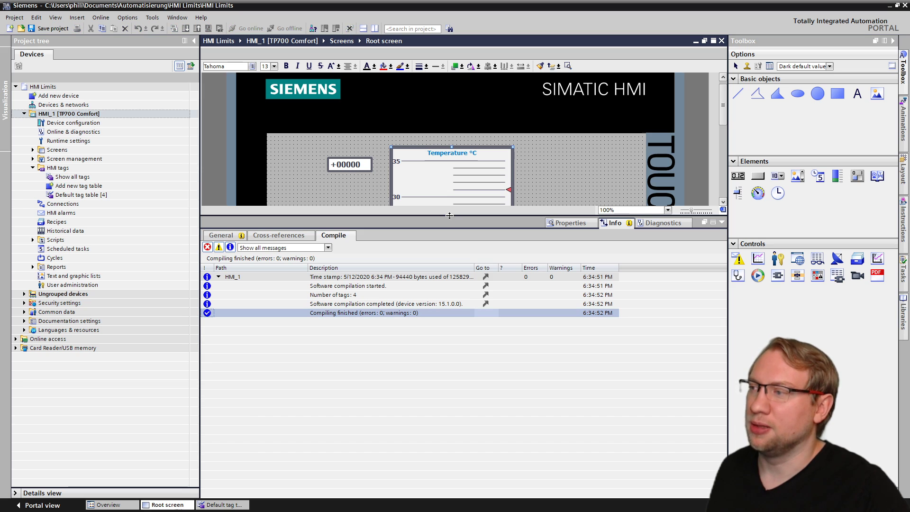
{"action": "left_click_drag", "start_coordinate": [450, 216], "coordinate": [452, 293]}
{"action": "left_click", "coordinate": [458, 185]}
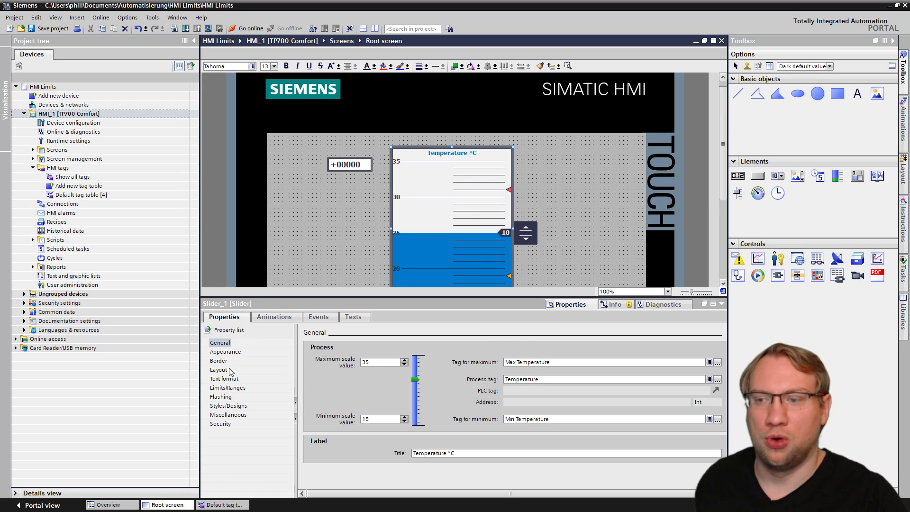
{"action": "left_click", "coordinate": [228, 388]}
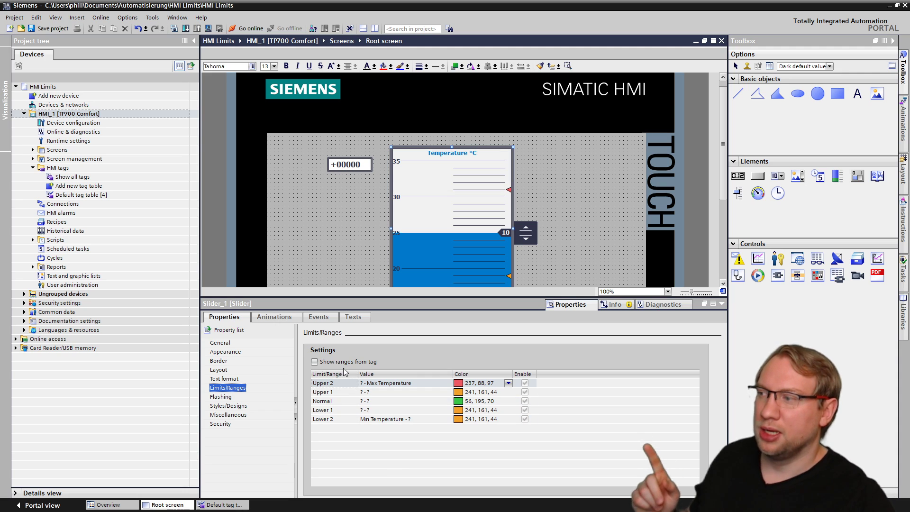
{"action": "left_click", "coordinate": [314, 362]}
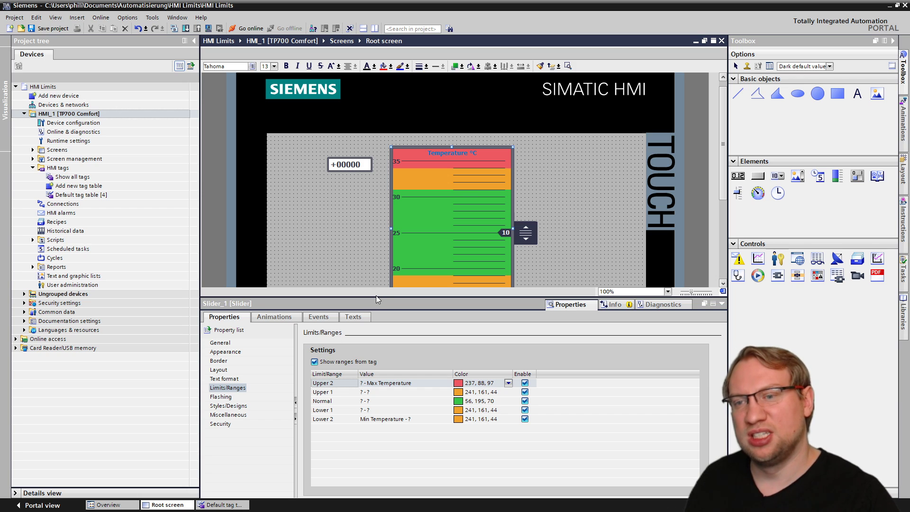
{"action": "left_click_drag", "start_coordinate": [376, 298], "coordinate": [379, 397]}
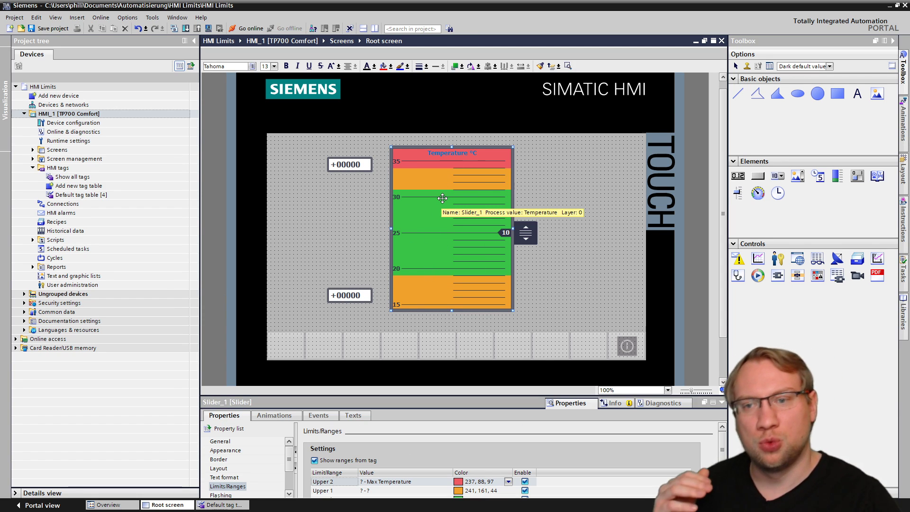
{"action": "left_click", "coordinate": [80, 115]}
{"action": "left_click", "coordinate": [208, 29]}
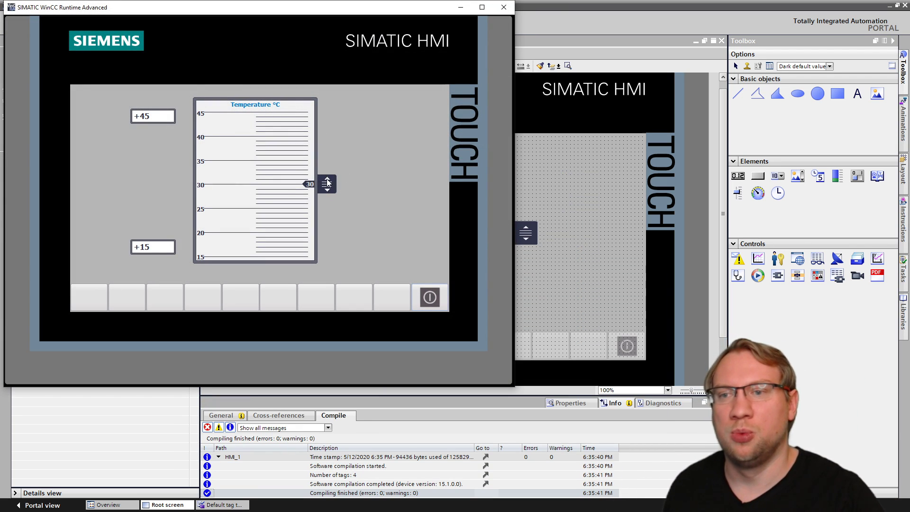
Move the runtime temperature to 28, close the runtime, and enlarge the properties area.
{"action": "mouse_move", "coordinate": [327, 183]}
{"action": "left_mouse_down"}
{"action": "mouse_move", "coordinate": [331, 100]}
{"action": "mouse_move", "coordinate": [343, 121]}
{"action": "mouse_move", "coordinate": [327, 192]}
{"action": "left_mouse_up"}
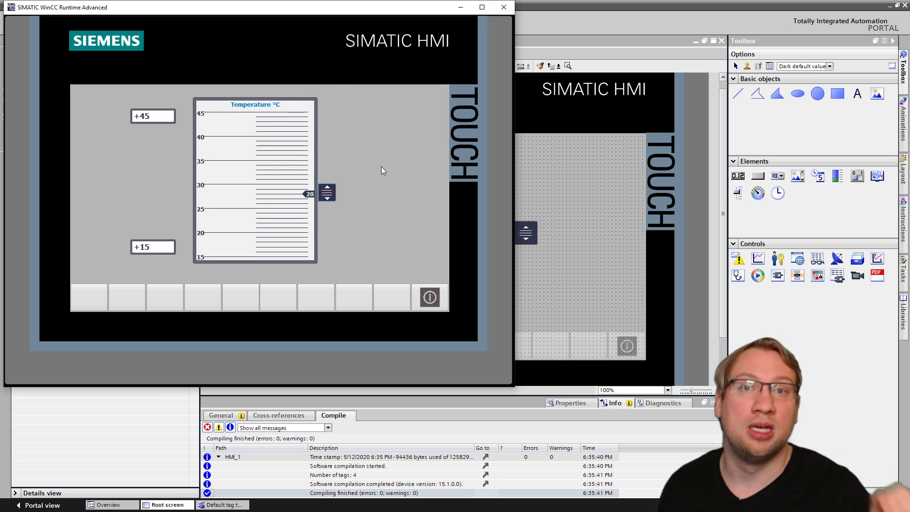
{"action": "left_click", "coordinate": [503, 7]}
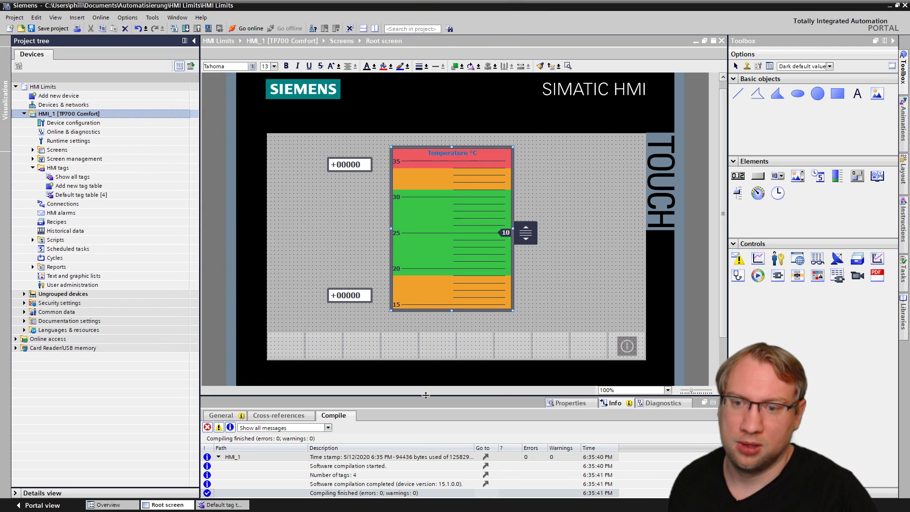
{"action": "left_click_drag", "start_coordinate": [425, 399], "coordinate": [425, 304]}
Open Slider_1's Limits/Ranges and go through the Upper 2, Lower 2, Upper 1 and Lower 1 rows.
{"action": "left_click", "coordinate": [383, 273]}
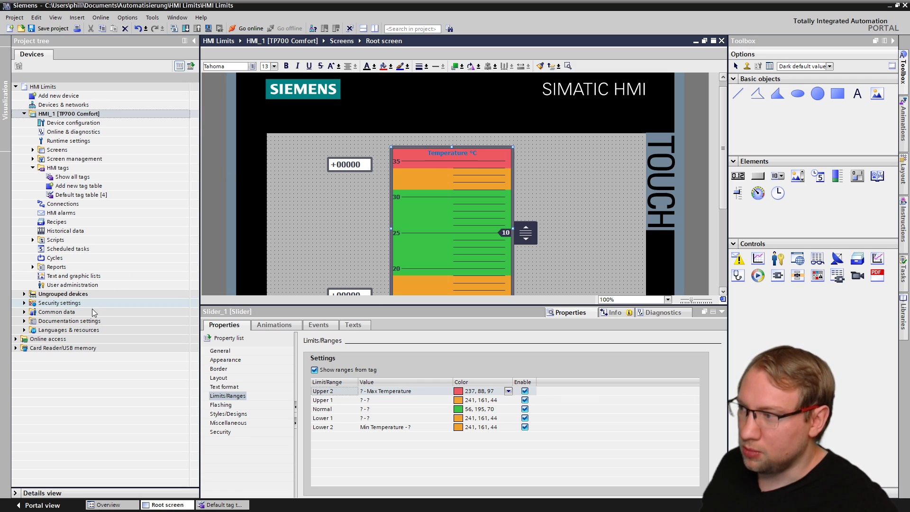
{"action": "left_click", "coordinate": [320, 392]}
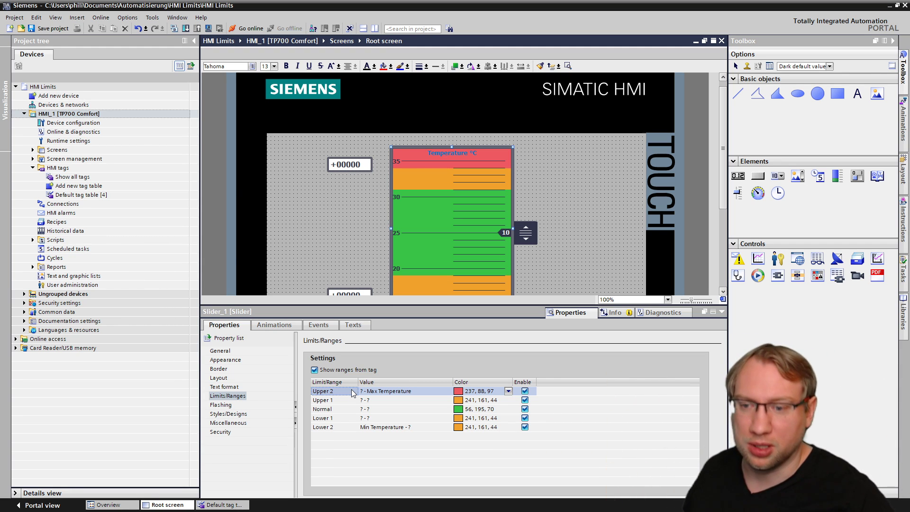
{"action": "left_click", "coordinate": [339, 427]}
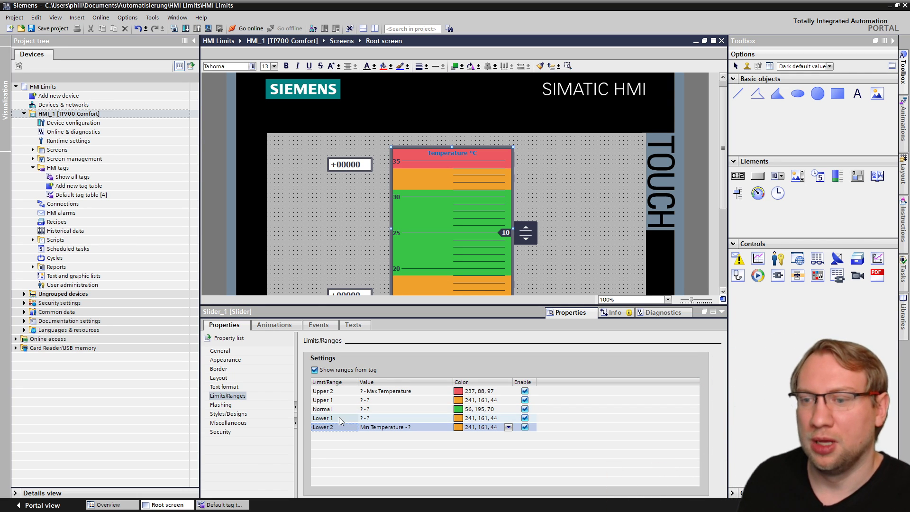
{"action": "left_click", "coordinate": [341, 417]}
{"action": "left_click", "coordinate": [344, 400]}
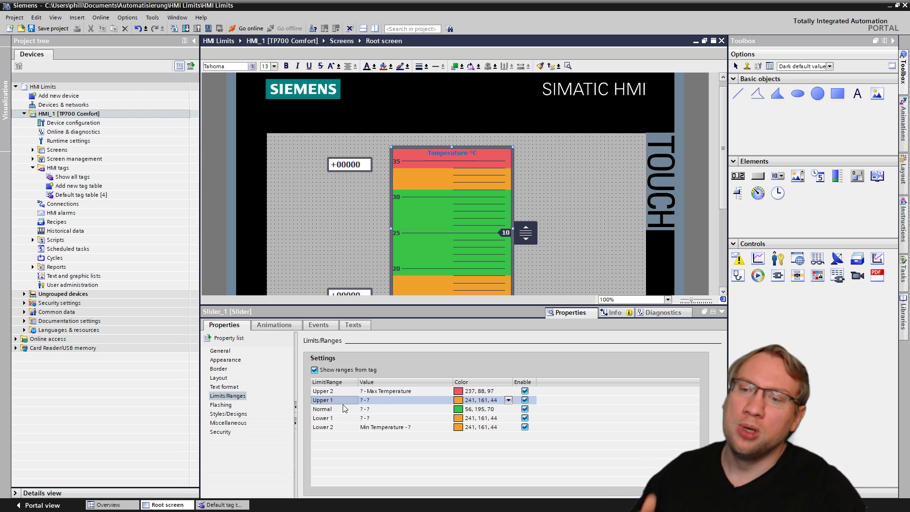
{"action": "left_click", "coordinate": [341, 417]}
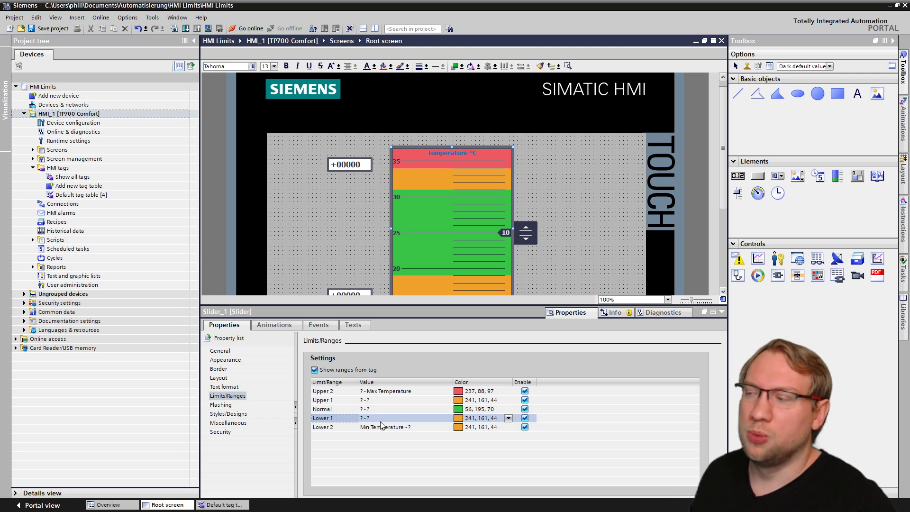
Colour the Lower 1 range cyan and the Lower 2 range blue.
{"action": "left_click", "coordinate": [508, 418]}
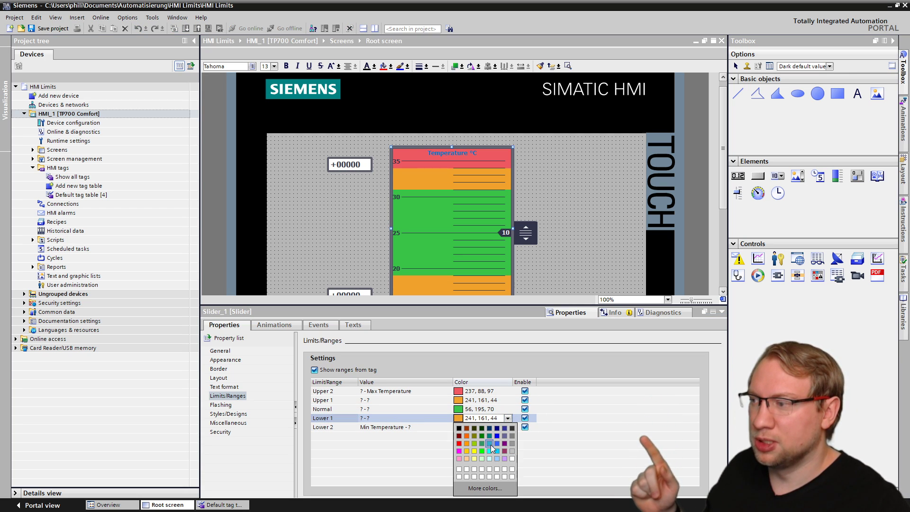
{"action": "left_click", "coordinate": [488, 451]}
{"action": "left_click", "coordinate": [504, 429]}
{"action": "left_click", "coordinate": [507, 427]}
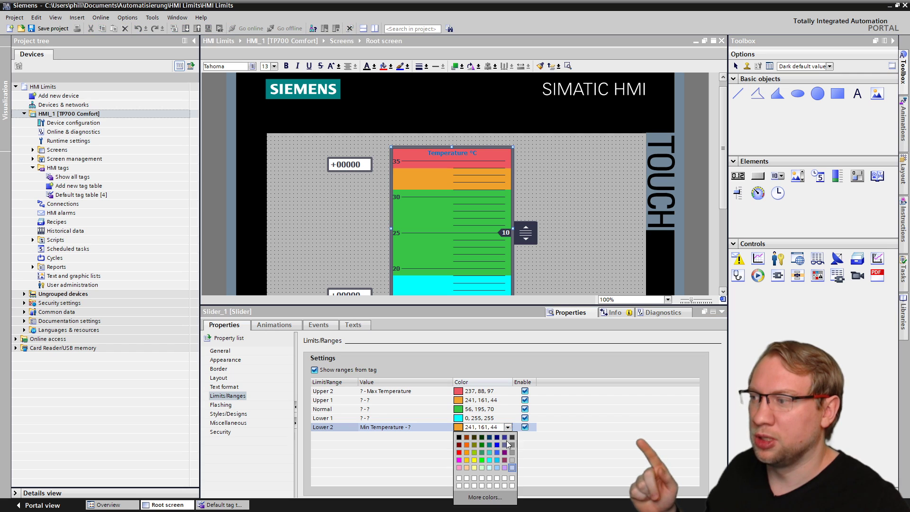
{"action": "left_click", "coordinate": [497, 453]}
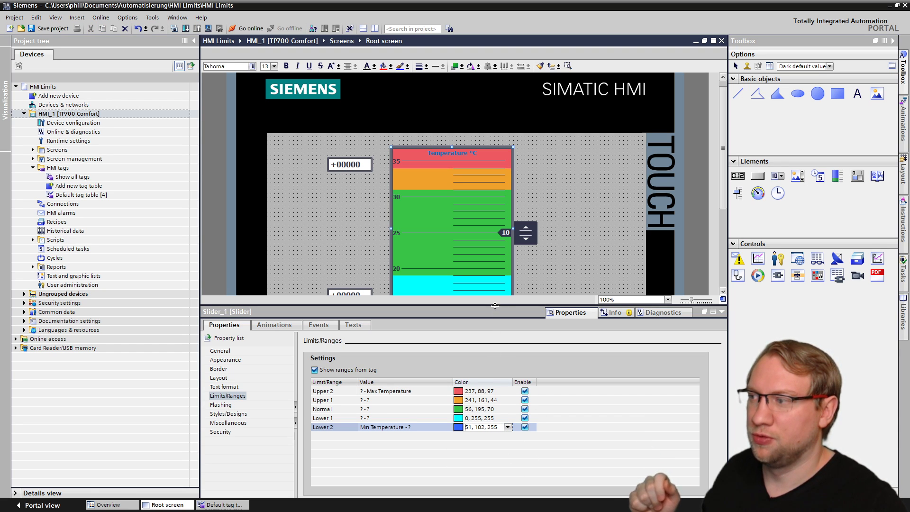
Check the Normal and Upper 1 ranges, then save the project with Ctrl+S.
{"action": "left_click_drag", "start_coordinate": [495, 306], "coordinate": [492, 329]}
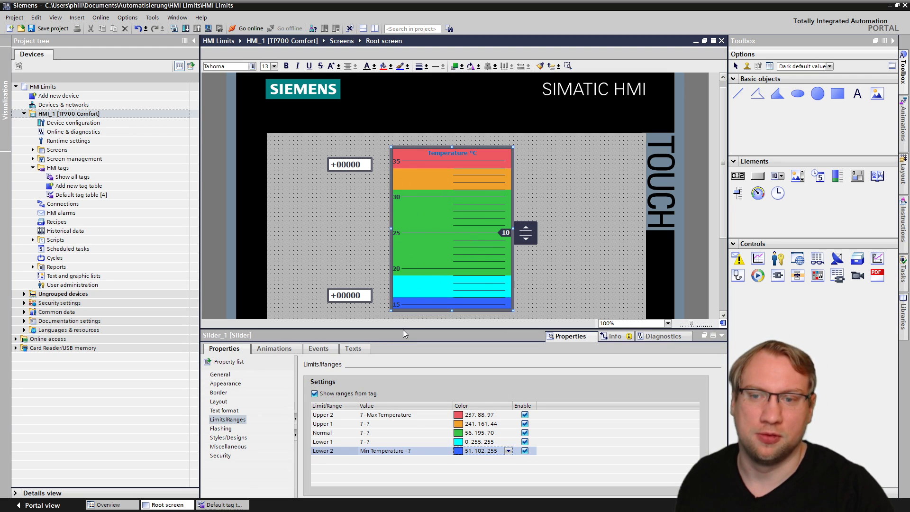
{"action": "left_click_drag", "start_coordinate": [403, 330], "coordinate": [403, 275]}
{"action": "left_click", "coordinate": [383, 377]}
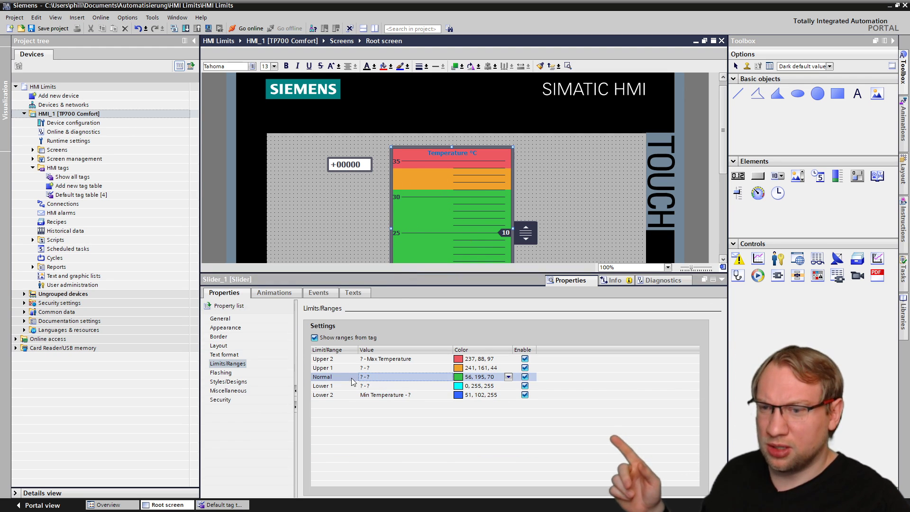
{"action": "left_click", "coordinate": [374, 368]}
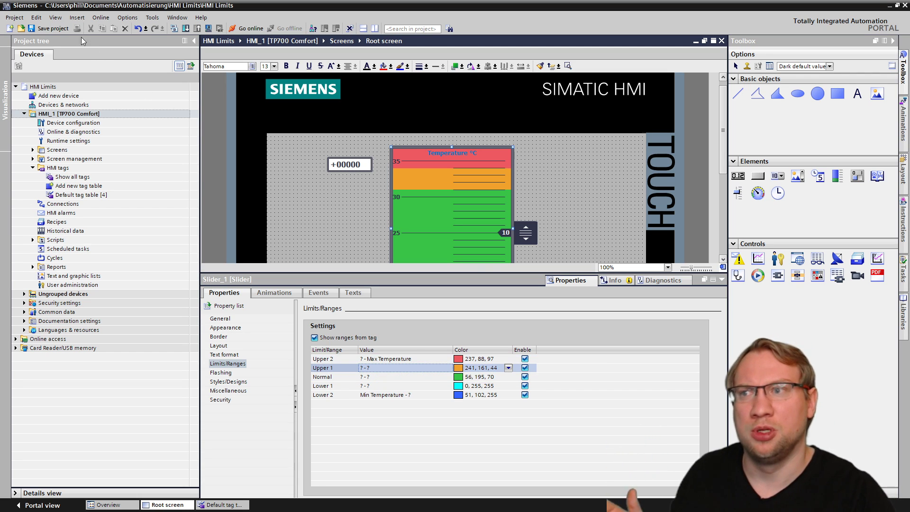
{"action": "key", "text": "ctrl+s"}
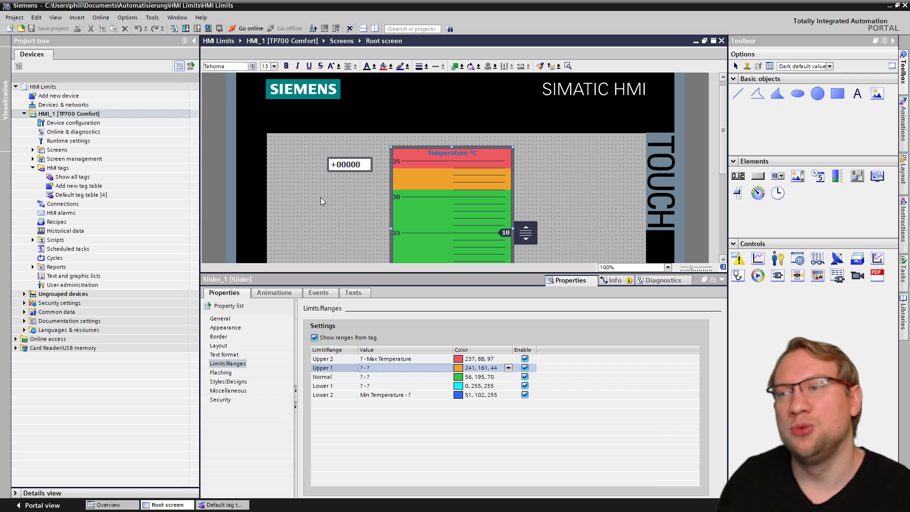
{"action": "double_click", "coordinate": [100, 194]}
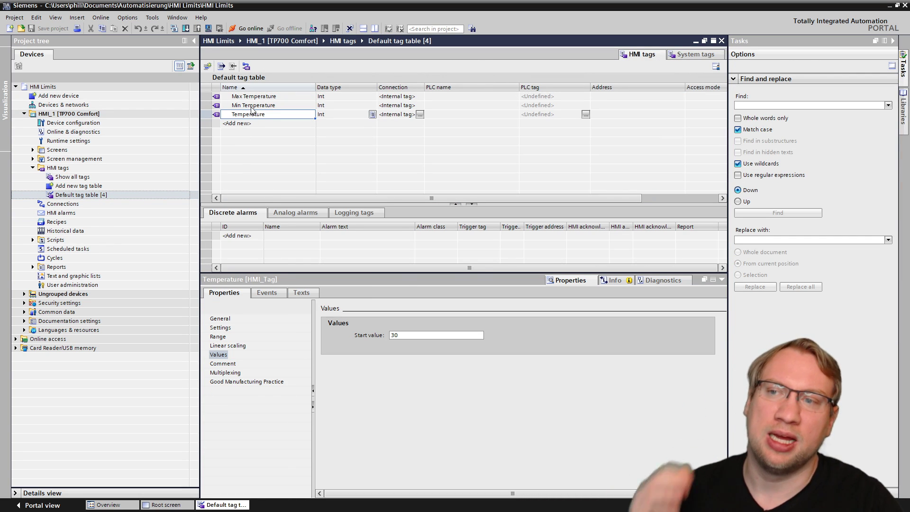
Browse the tag table, viewing Temperature's range settings and Min Temperature's start value.
{"action": "key", "text": "Up"}
{"action": "key", "text": "Up"}
{"action": "key", "text": "Down"}
{"action": "key", "text": "Down"}
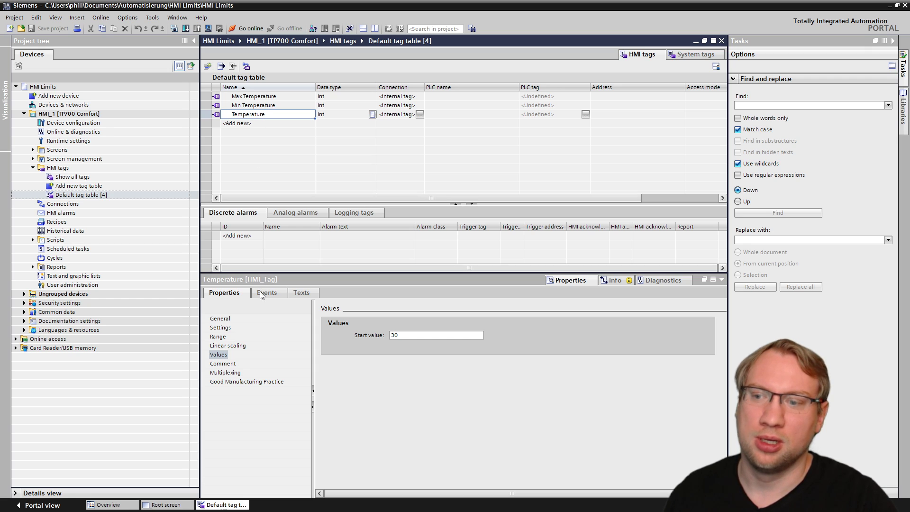
{"action": "left_click", "coordinate": [217, 337]}
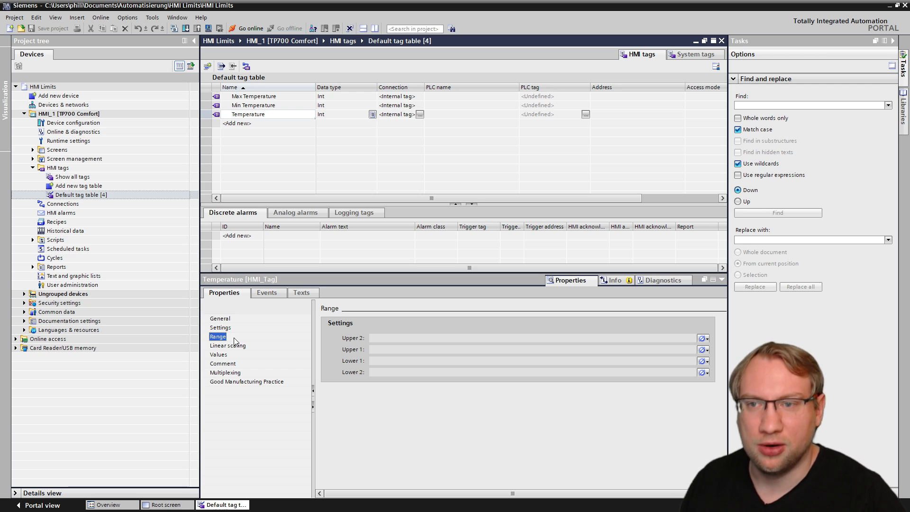
{"action": "left_click", "coordinate": [253, 105]}
{"action": "left_click", "coordinate": [217, 355]}
Enter start values 50 for Max Temperature and 10 for Min Temperature, then check Temperature.
{"action": "left_click", "coordinate": [247, 98]}
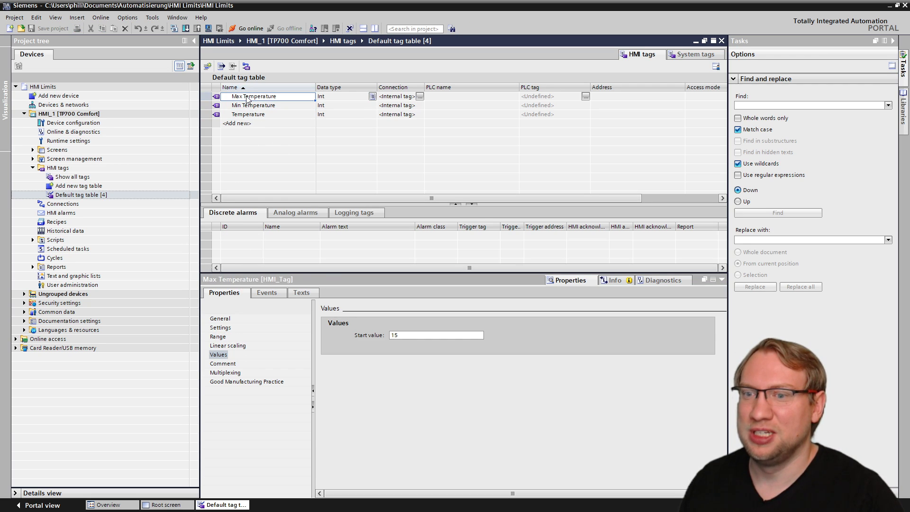
{"action": "left_click", "coordinate": [417, 335]}
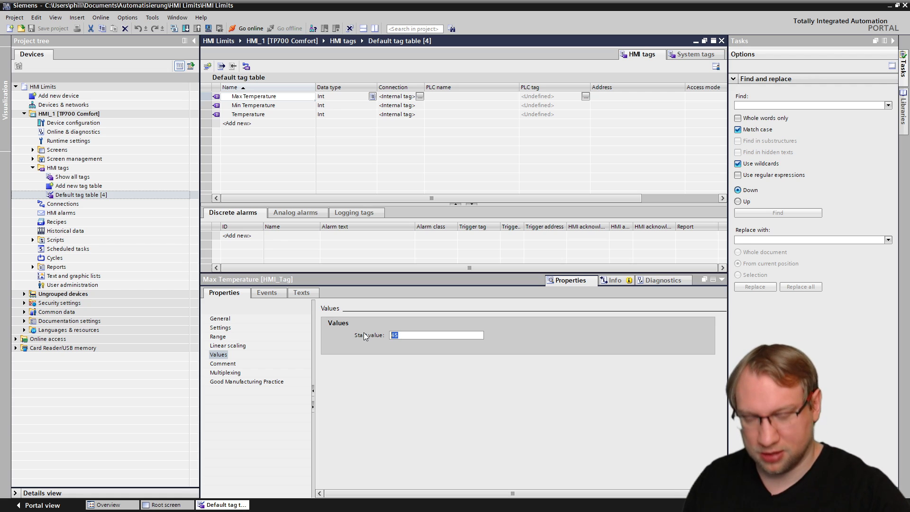
{"action": "type", "text": "50"}
{"action": "left_click", "coordinate": [278, 105]}
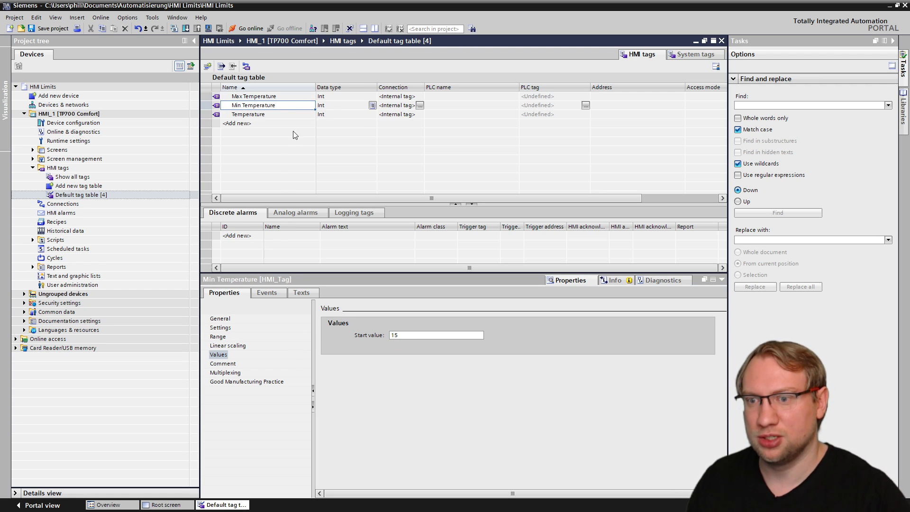
{"action": "left_click", "coordinate": [435, 335]}
{"action": "type", "text": "10"}
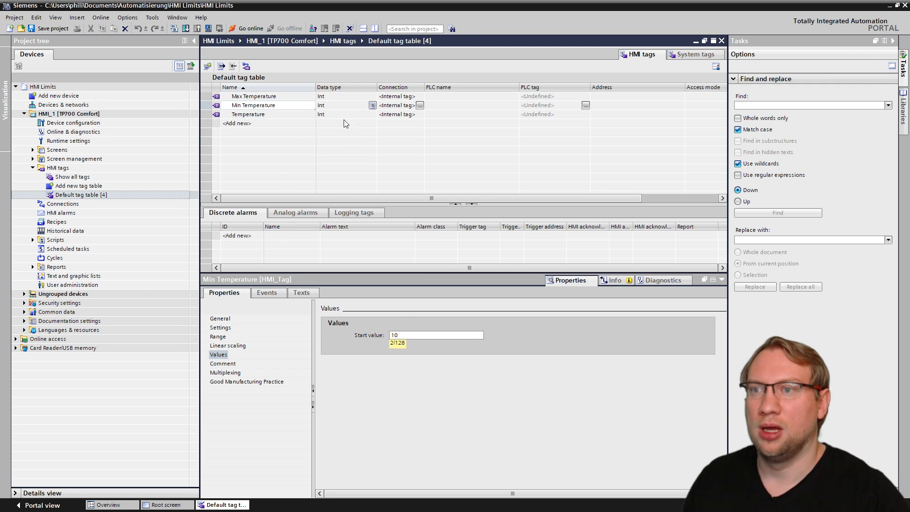
{"action": "left_click", "coordinate": [308, 98]}
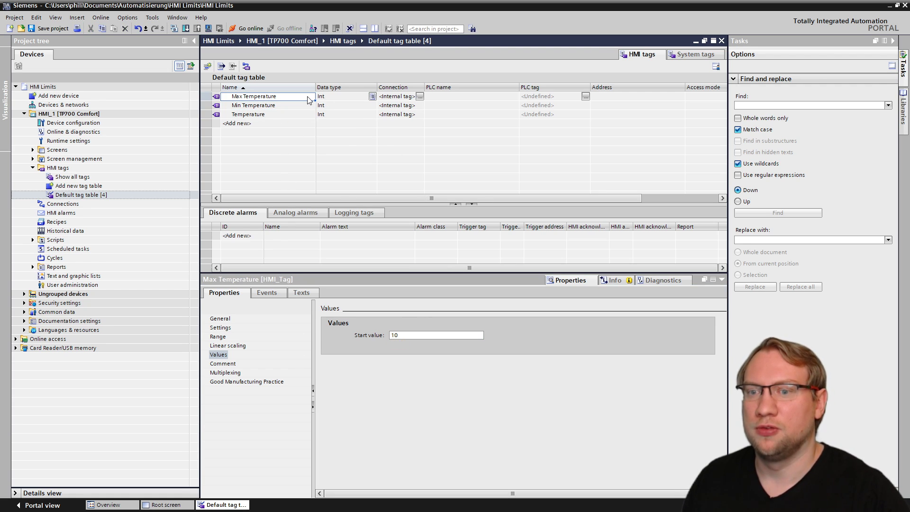
{"action": "left_click", "coordinate": [267, 116]}
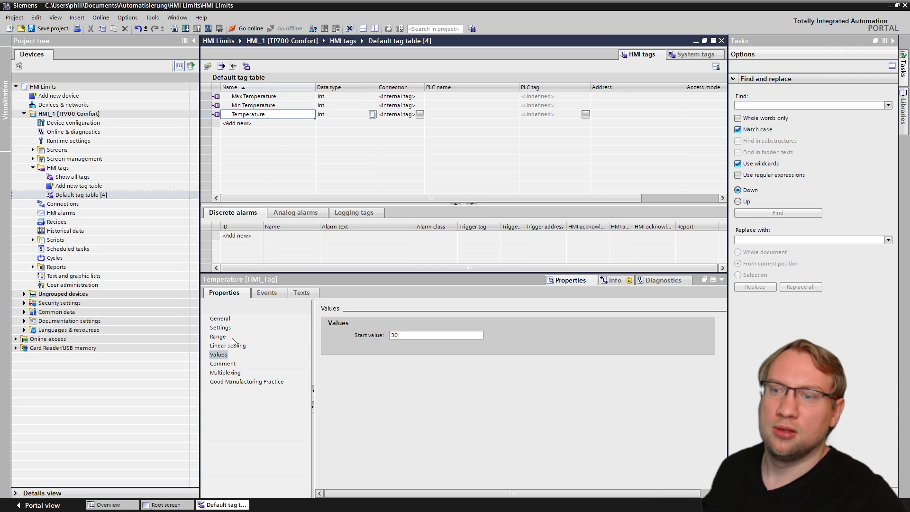
Set the Temperature tag's Upper 2 range limit to a constant 40.
{"action": "left_click", "coordinate": [219, 337]}
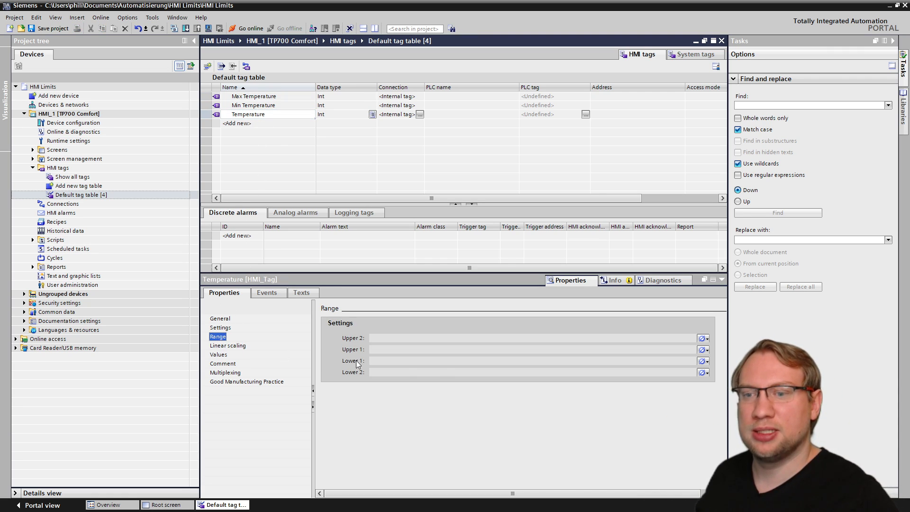
{"action": "left_click", "coordinate": [707, 339]}
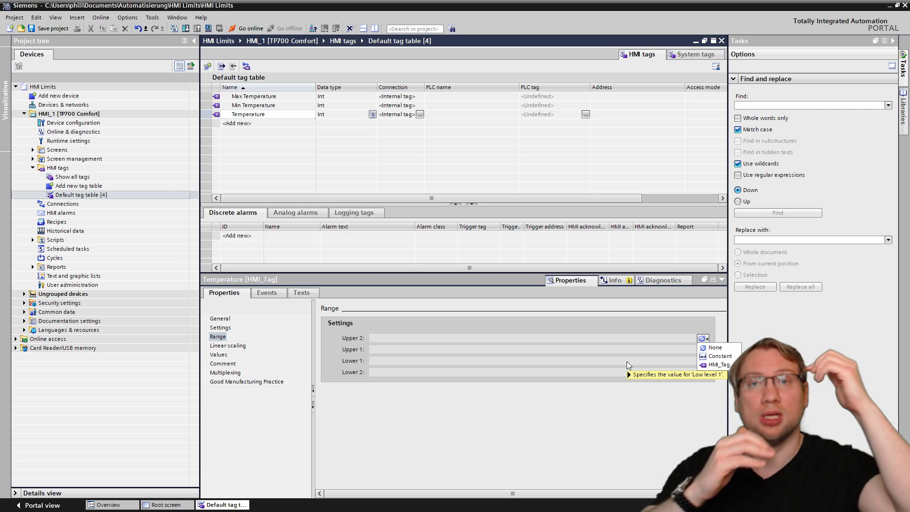
{"action": "mouse_move", "coordinate": [627, 362]}
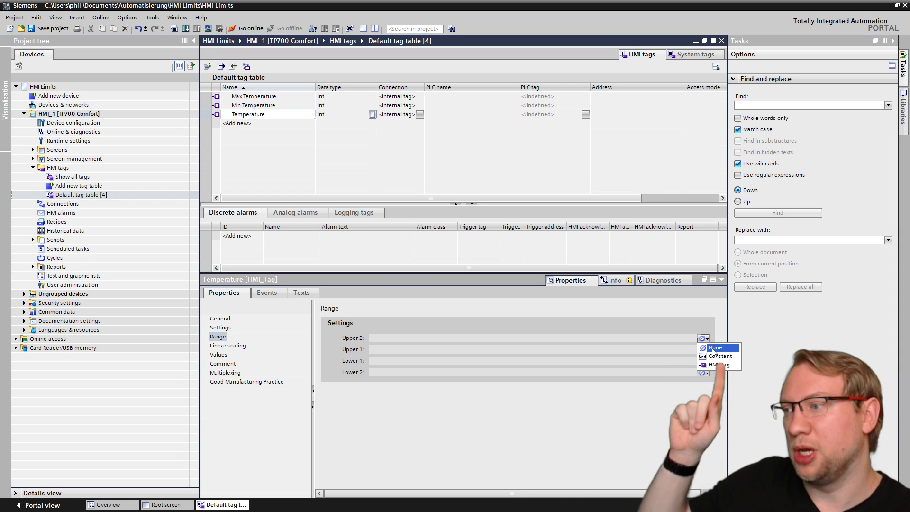
{"action": "left_click", "coordinate": [717, 355]}
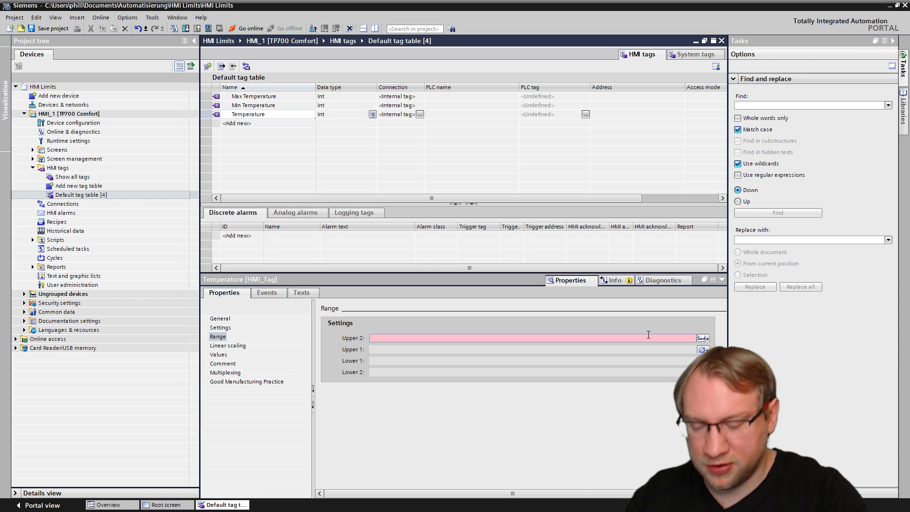
{"action": "type", "text": "40"}
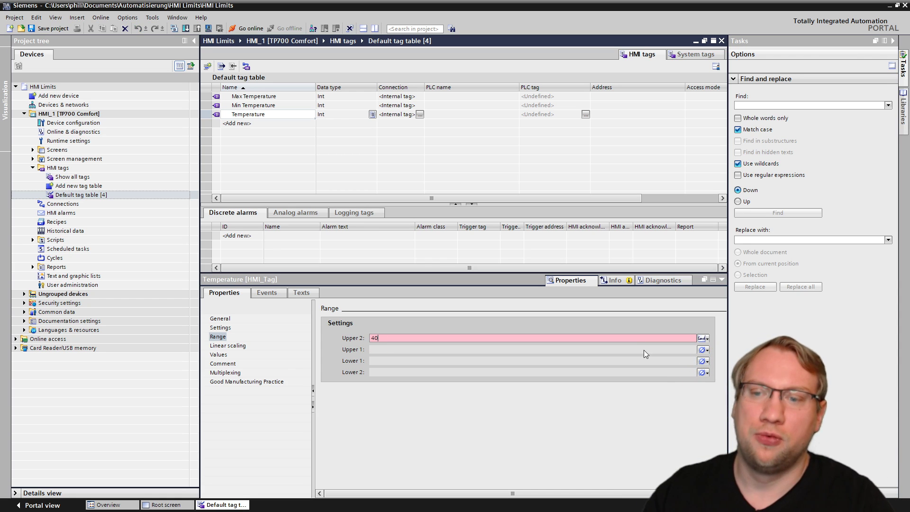
{"action": "left_click", "coordinate": [621, 337]}
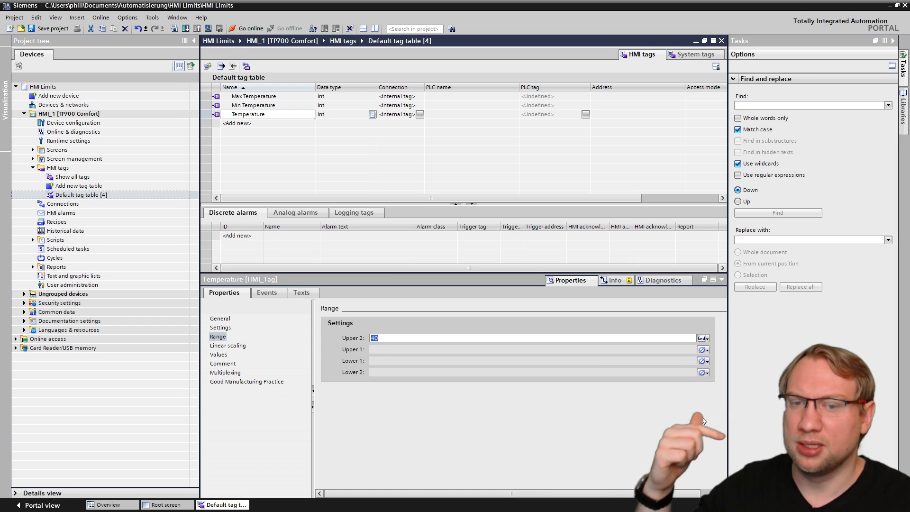
Set the Temperature tag's Lower 2 range limit to a constant 15.
{"action": "left_click", "coordinate": [703, 372]}
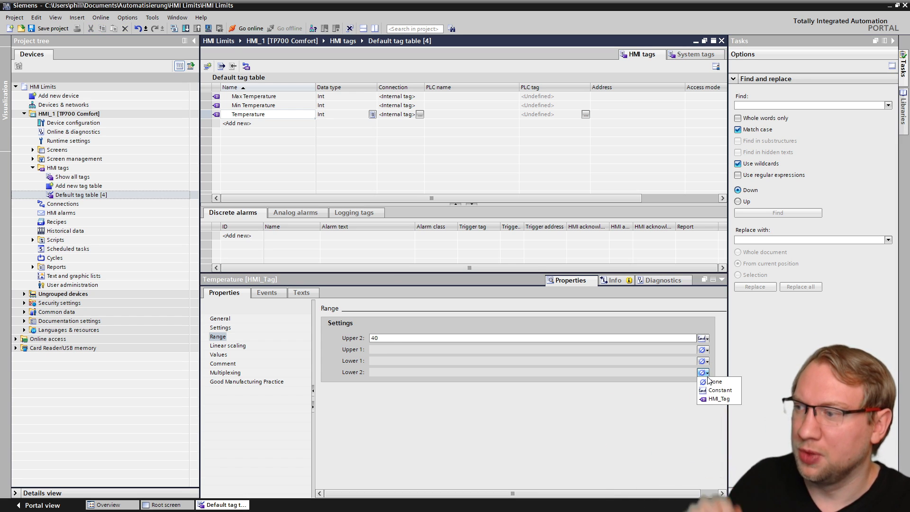
{"action": "left_click", "coordinate": [712, 390]}
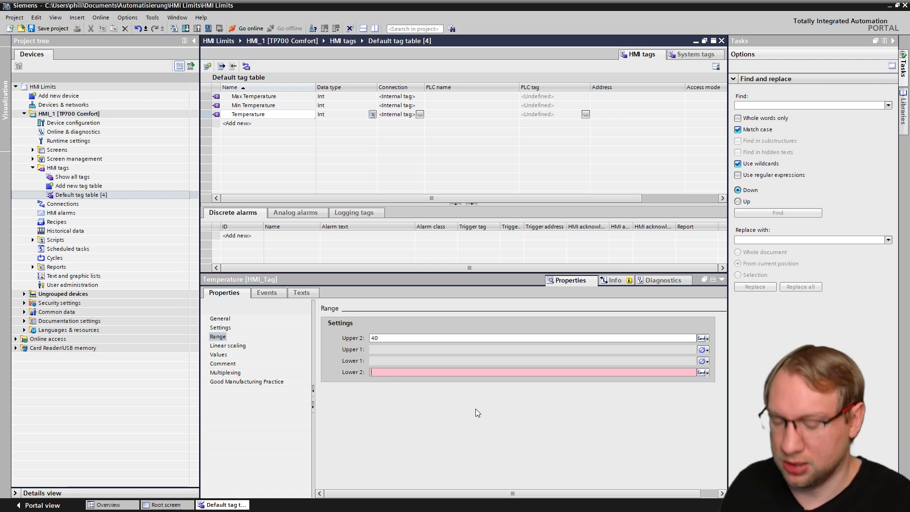
{"action": "type", "text": "15"}
{"action": "key", "text": "Return"}
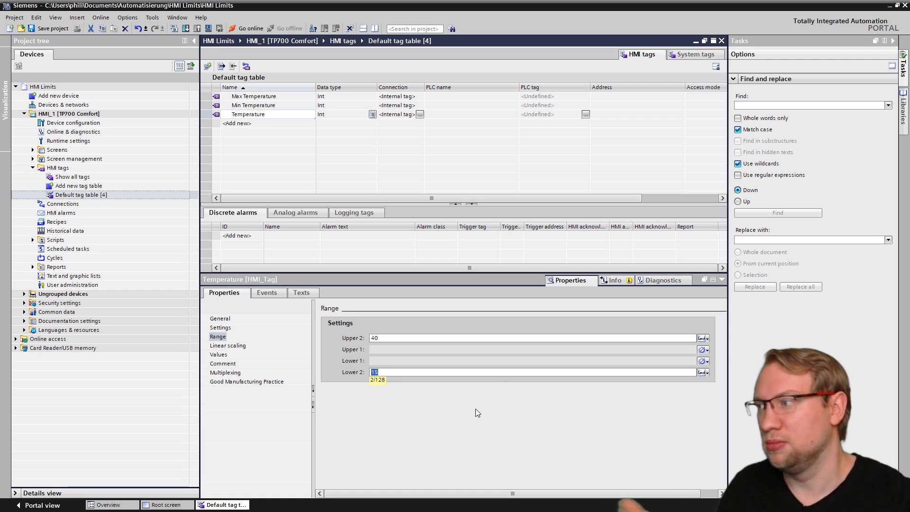
Check the Max Temperature and Min Temperature tags, then reselect Temperature.
{"action": "left_click", "coordinate": [294, 95]}
{"action": "left_click", "coordinate": [293, 105]}
{"action": "left_click", "coordinate": [284, 115]}
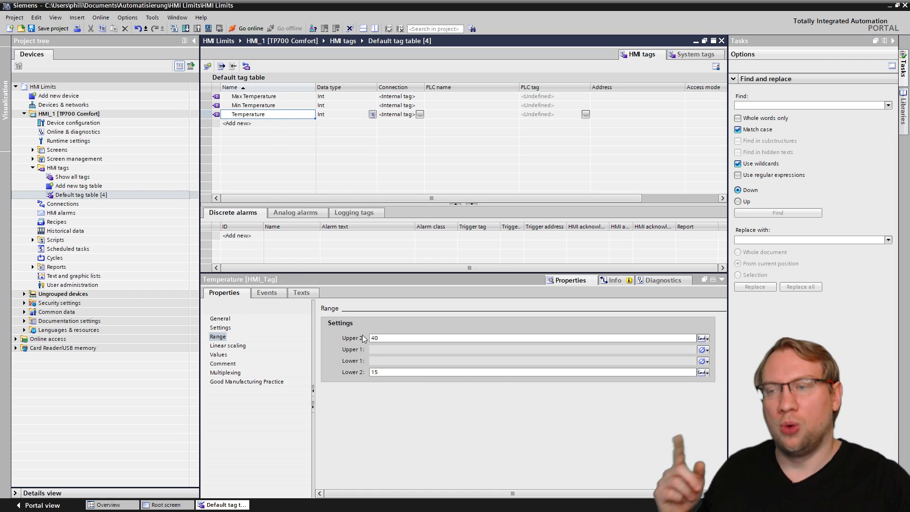
Compile the HMI_1 device from the Root screen editor.
{"action": "left_click", "coordinate": [161, 505]}
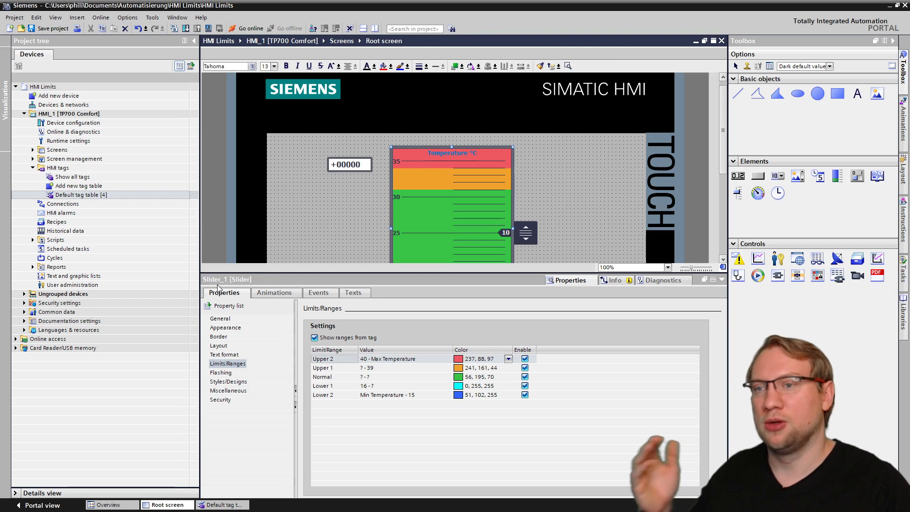
{"action": "left_click", "coordinate": [78, 116]}
{"action": "left_click", "coordinate": [210, 29]}
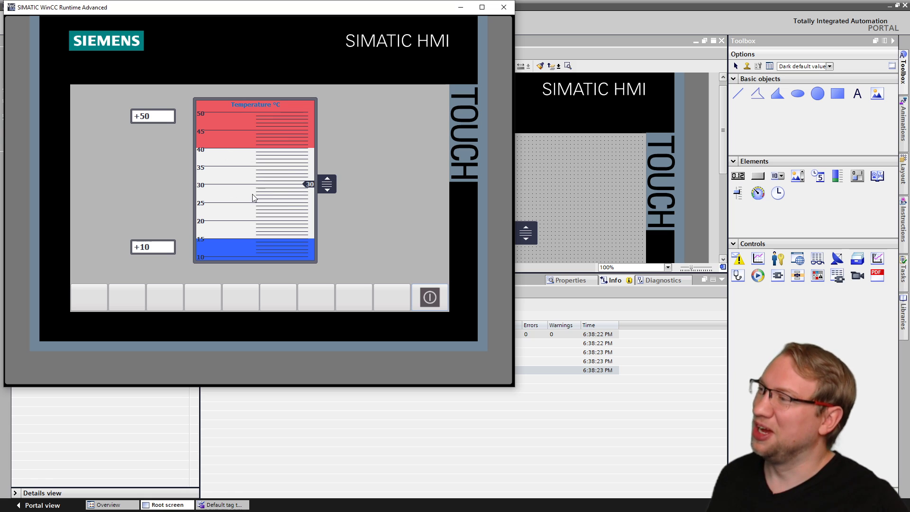
In runtime, move the temperature slider from 40 to 15 and set maximum temperature to 40.
{"action": "left_click_drag", "start_coordinate": [331, 176], "coordinate": [338, 217]}
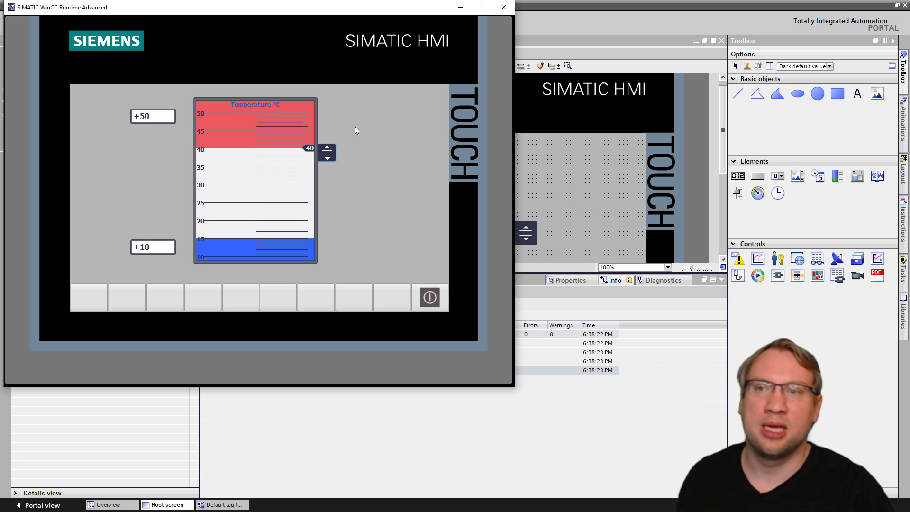
{"action": "left_click_drag", "start_coordinate": [327, 152], "coordinate": [328, 232]}
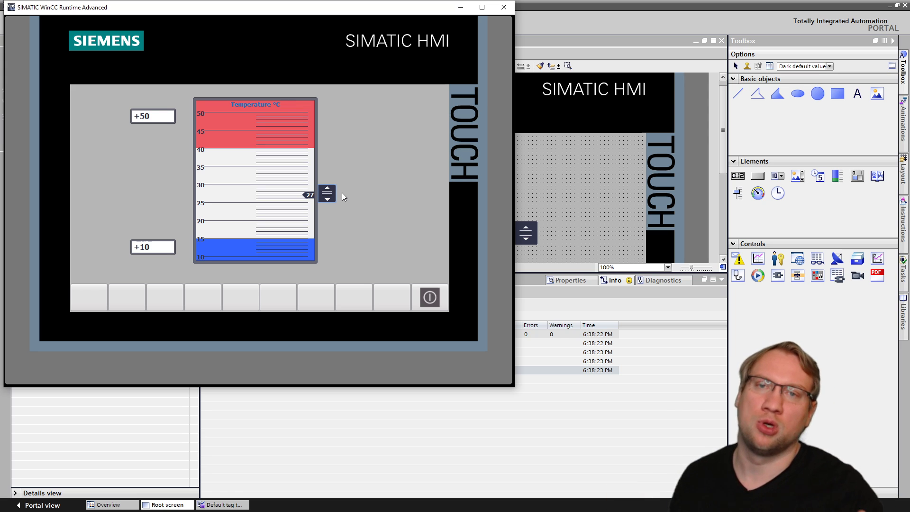
{"action": "left_click", "coordinate": [160, 116]}
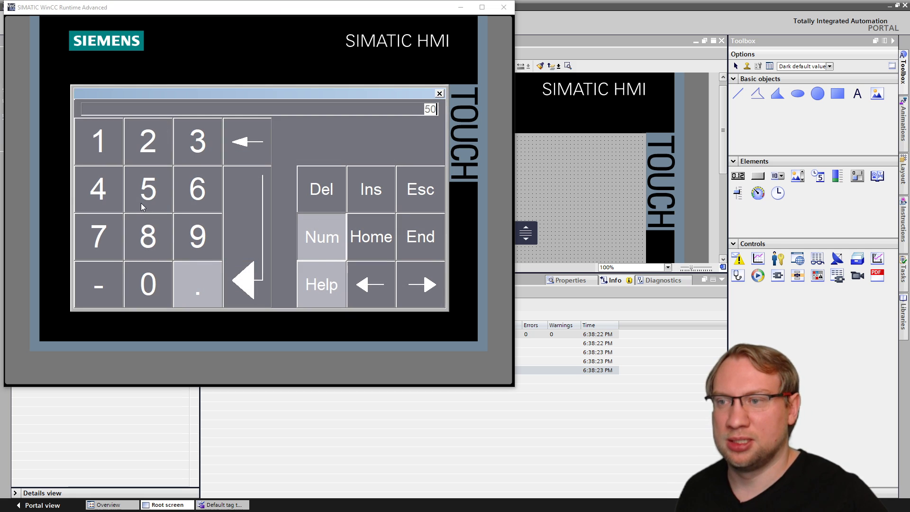
{"action": "left_click", "coordinate": [155, 287]}
{"action": "left_click", "coordinate": [247, 243]}
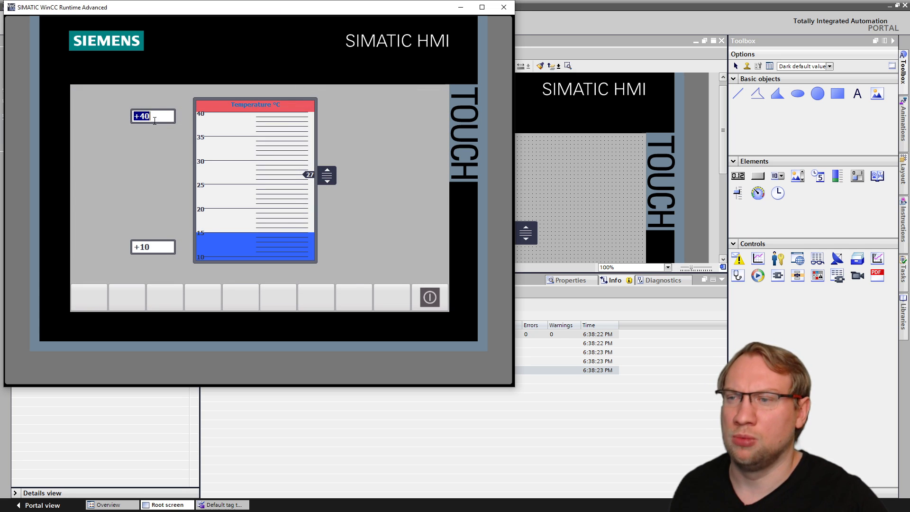
Change the maximum temperature to 30, then 50, drag the slider to 17, and close runtime.
{"action": "left_click", "coordinate": [153, 120]}
{"action": "left_click", "coordinate": [242, 294]}
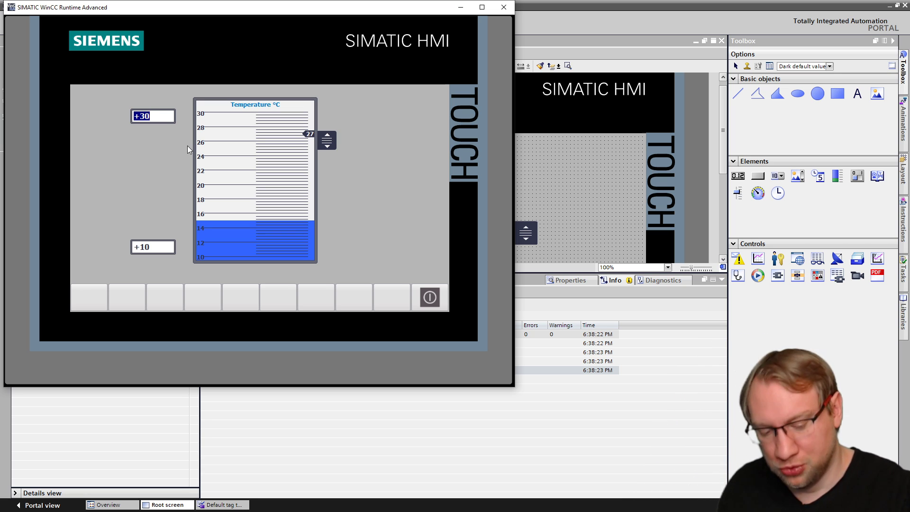
{"action": "type", "text": "50"}
{"action": "key", "text": "Return"}
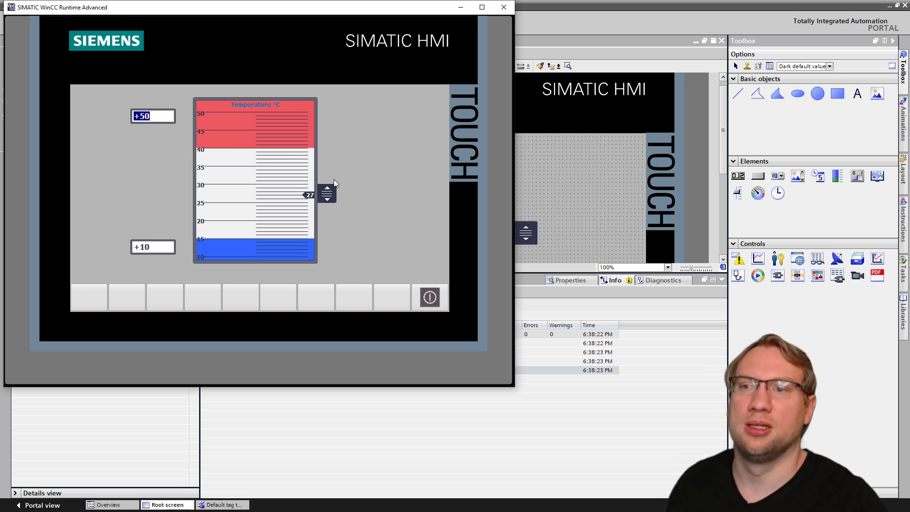
{"action": "left_click_drag", "start_coordinate": [331, 203], "coordinate": [334, 229]}
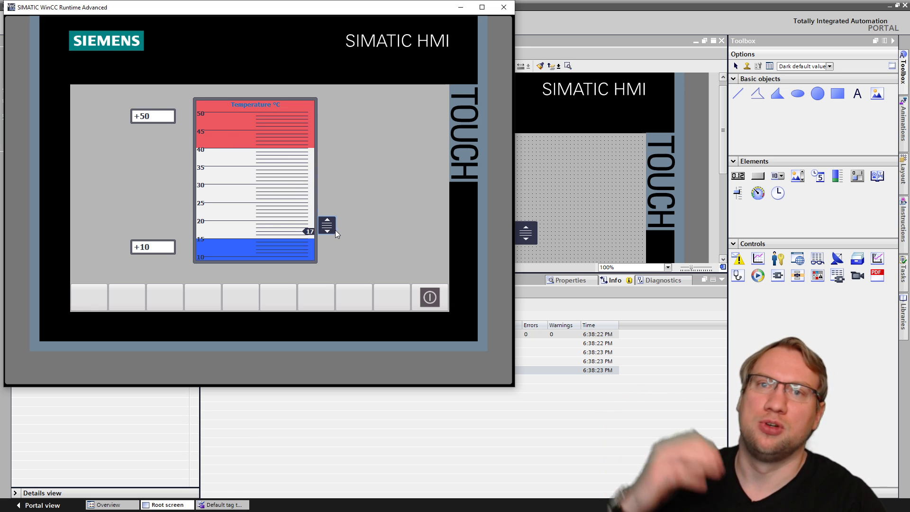
{"action": "left_click", "coordinate": [512, 10]}
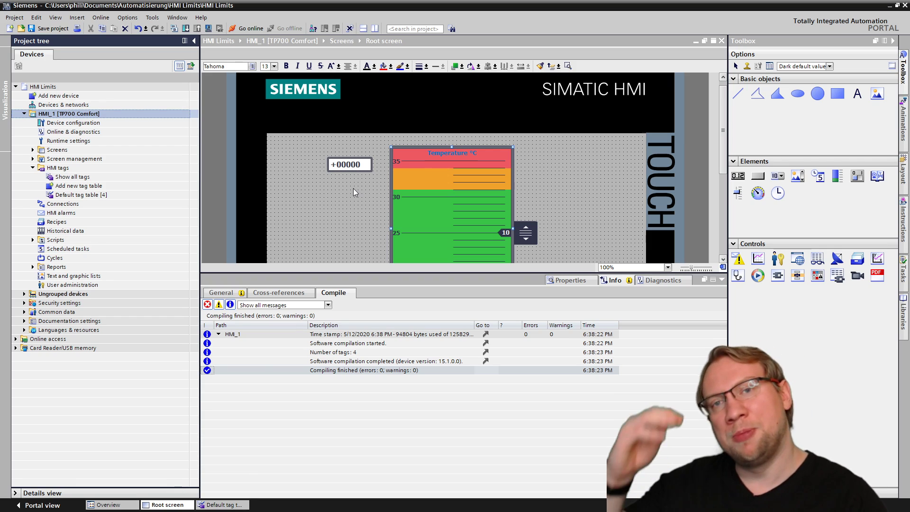
Open the Default tag table and show the Temperature tag's properties.
{"action": "double_click", "coordinate": [78, 195]}
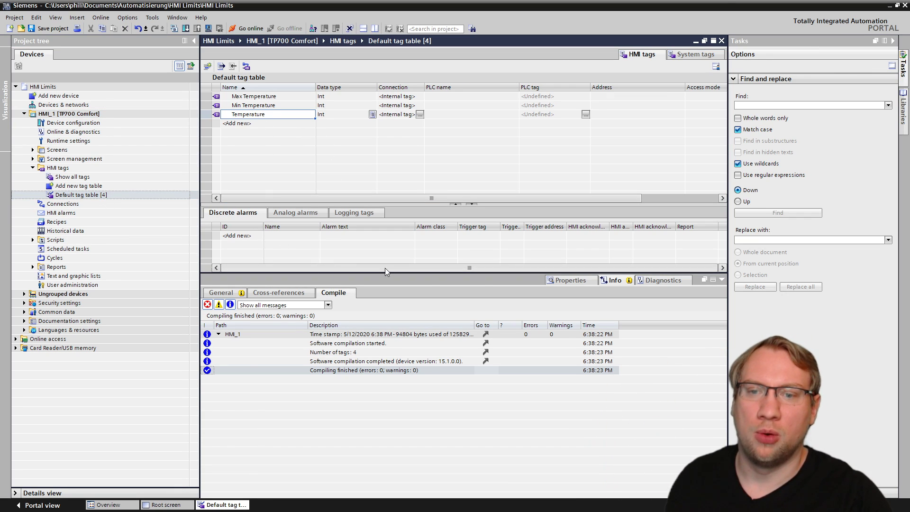
{"action": "left_click", "coordinate": [561, 283]}
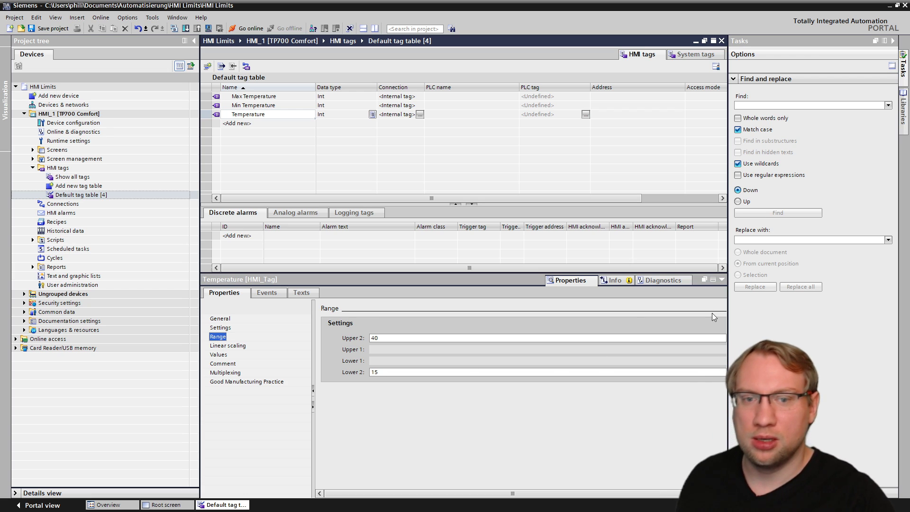
{"action": "left_click_drag", "start_coordinate": [728, 310], "coordinate": [837, 327]}
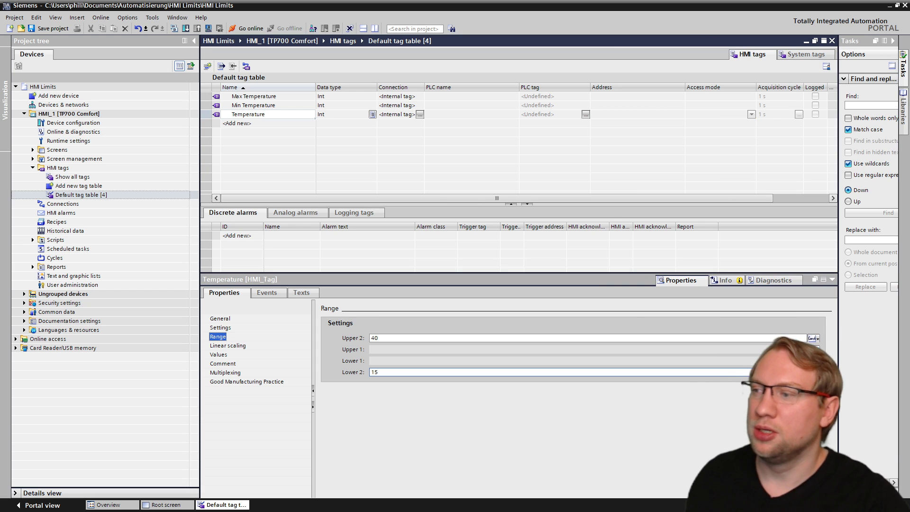
Inspect the Upper 1 and Lower 1 value-source options without changing them.
{"action": "left_click", "coordinate": [813, 350]}
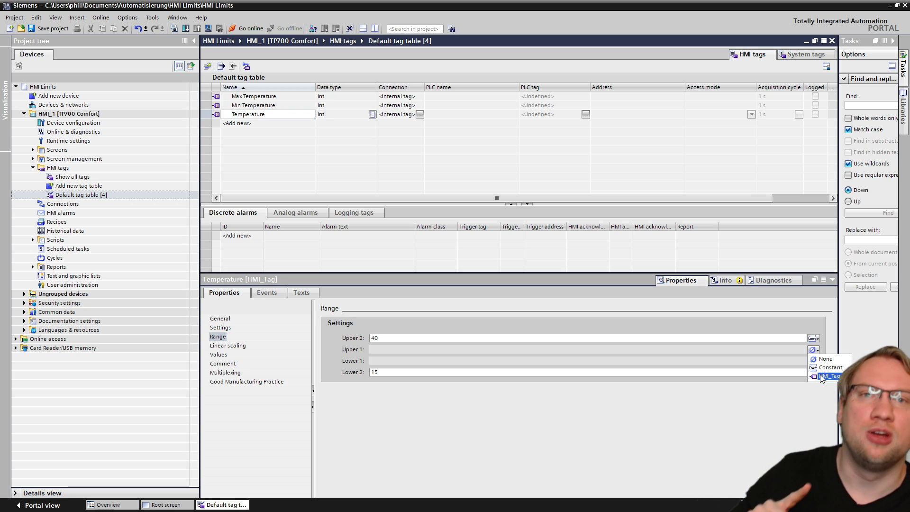
{"action": "left_click", "coordinate": [824, 358]}
{"action": "left_click_drag", "start_coordinate": [839, 311], "coordinate": [717, 312]}
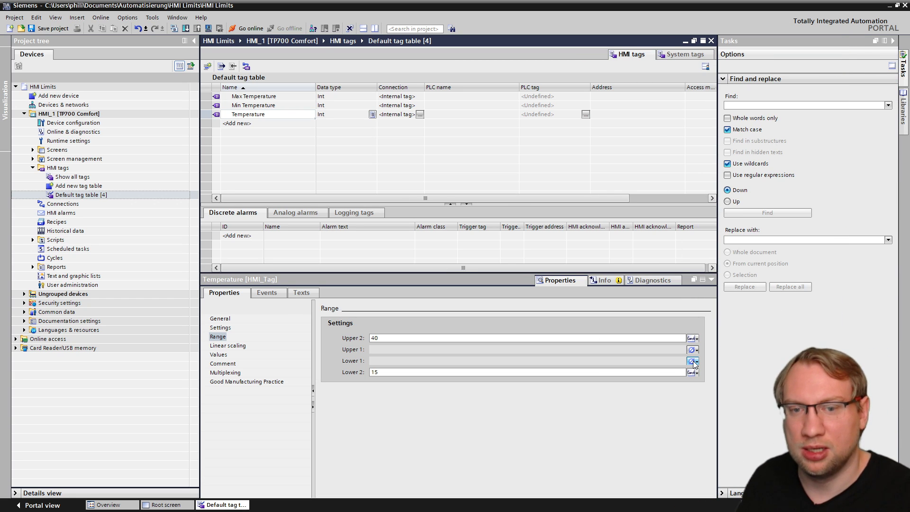
{"action": "left_click", "coordinate": [692, 362]}
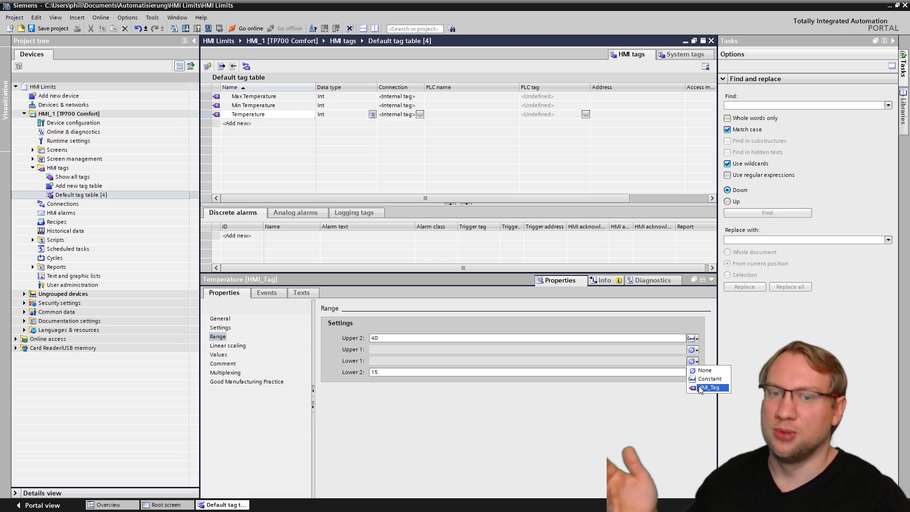
{"action": "left_click", "coordinate": [692, 349]}
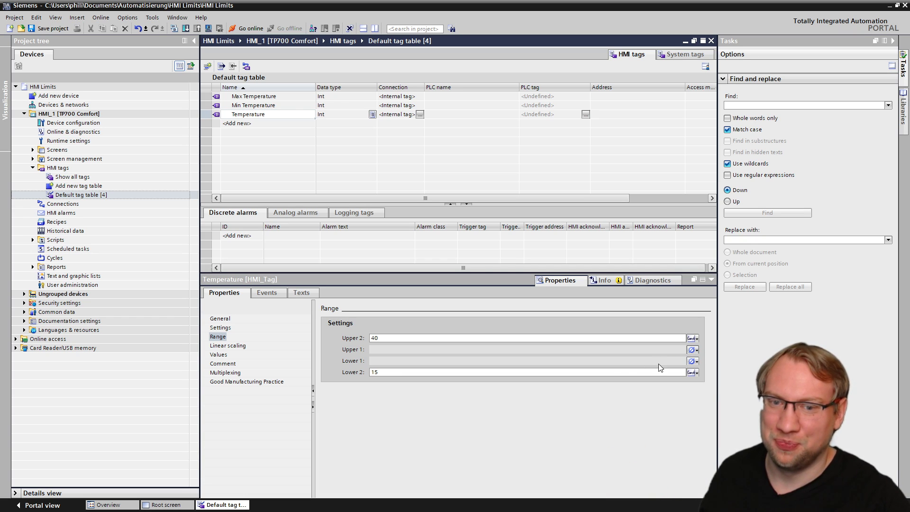
{"action": "left_click", "coordinate": [692, 361]}
{"action": "left_click", "coordinate": [708, 387]}
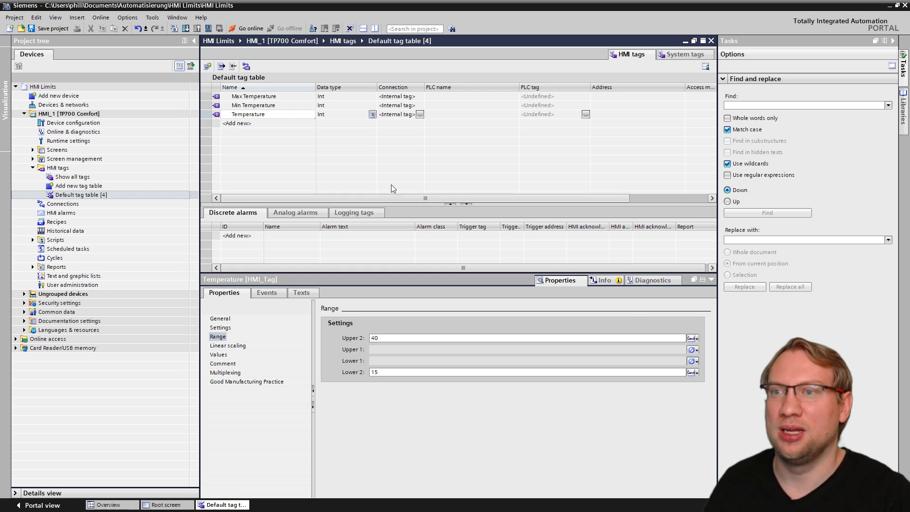
Create the tag 'Lower Limit Temp' with a start value of 20.
{"action": "double_click", "coordinate": [267, 123]}
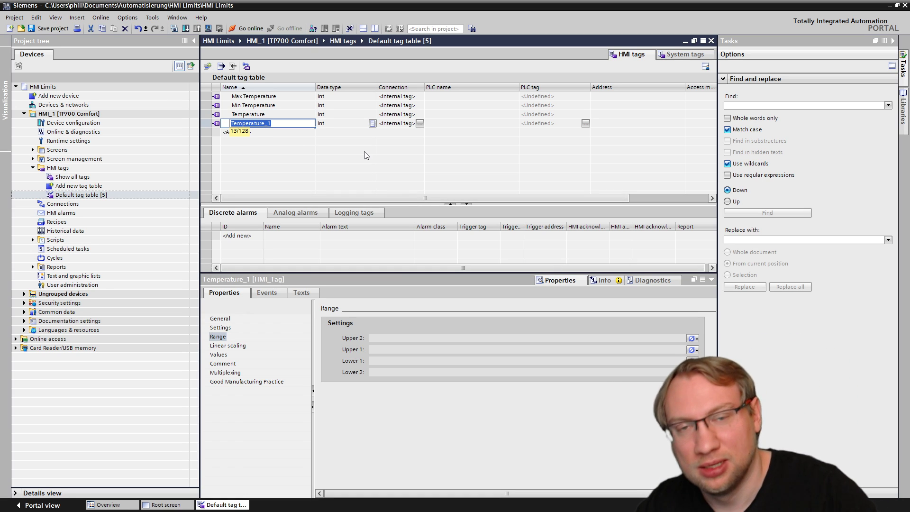
{"action": "type", "text": "Lower"}
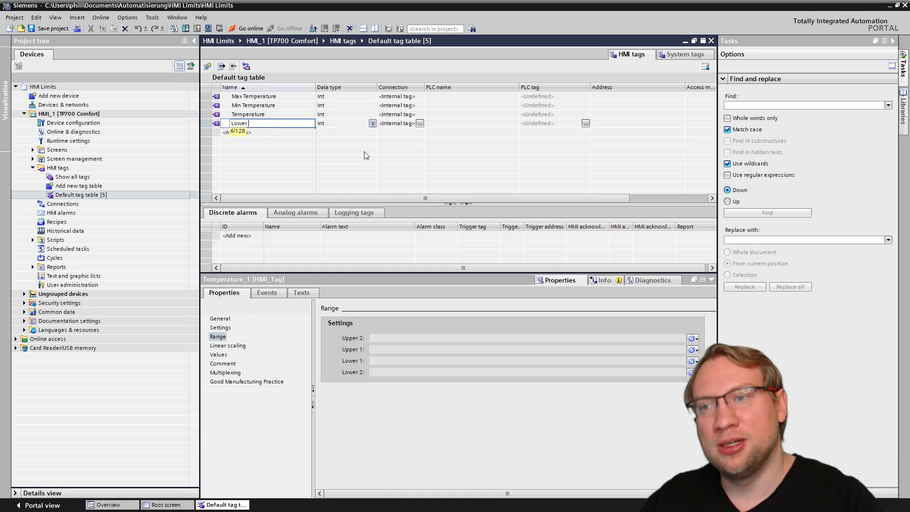
{"action": "type", "text": " Limit Temp"}
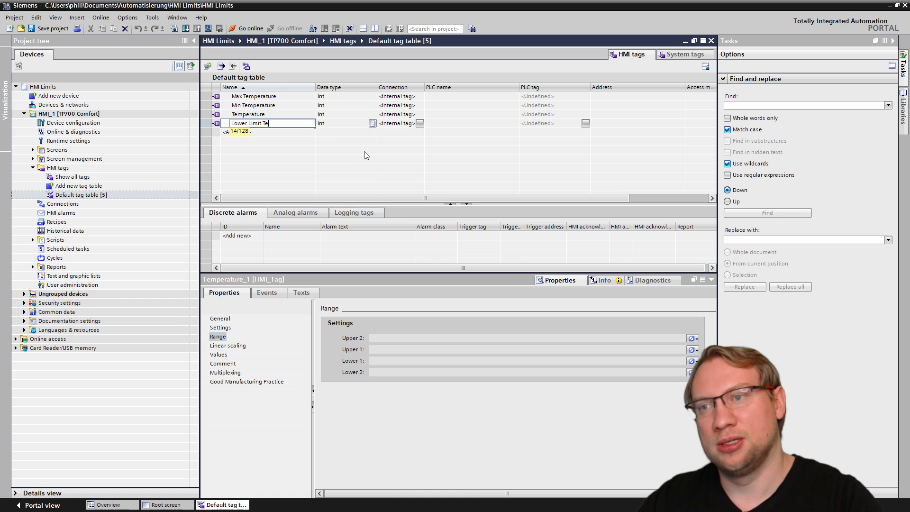
{"action": "key", "text": "Return"}
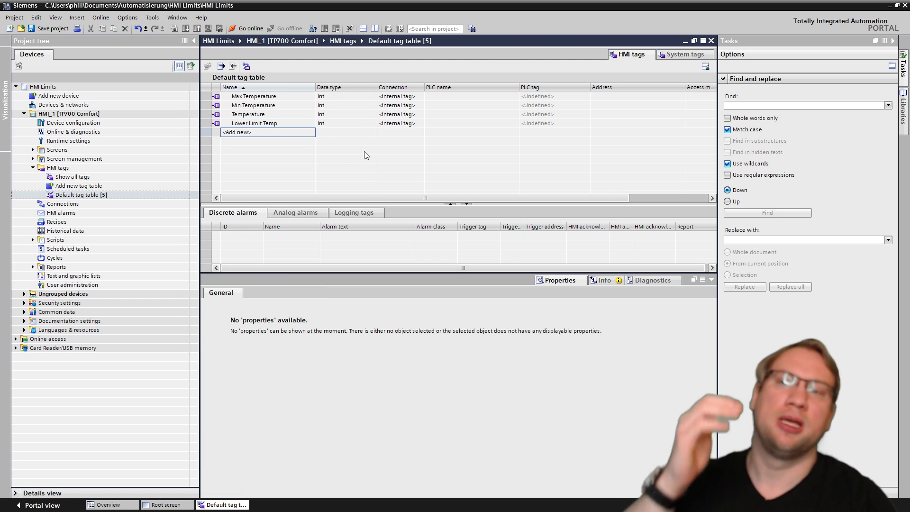
{"action": "key", "text": "Up"}
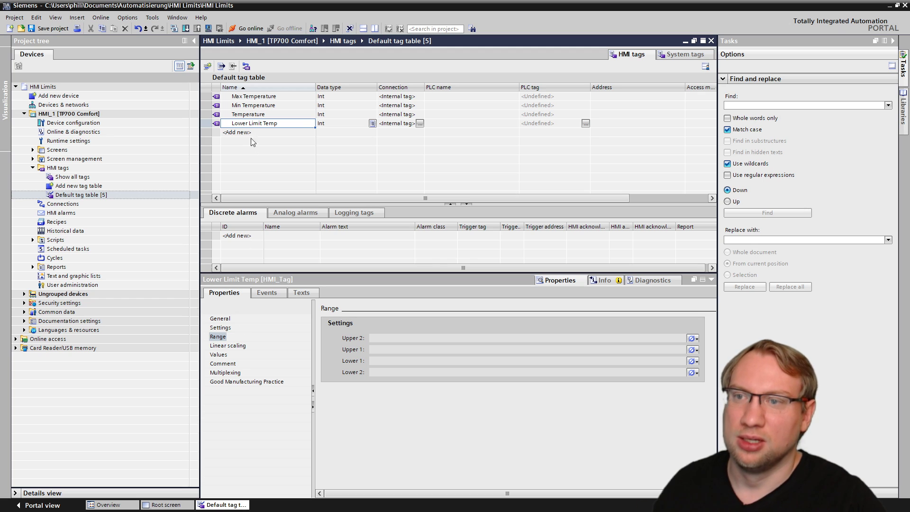
{"action": "left_click", "coordinate": [222, 355]}
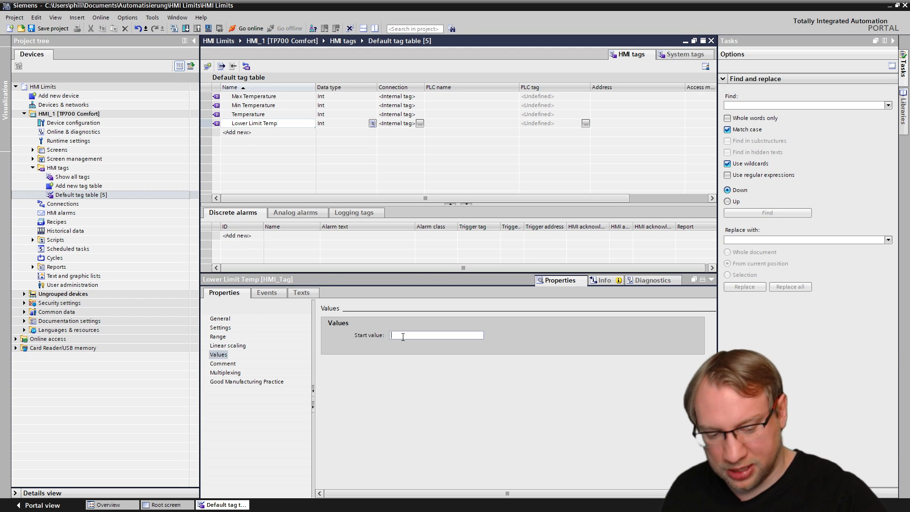
{"action": "type", "text": "20"}
{"action": "key", "text": "Return"}
{"action": "left_click", "coordinate": [265, 114]}
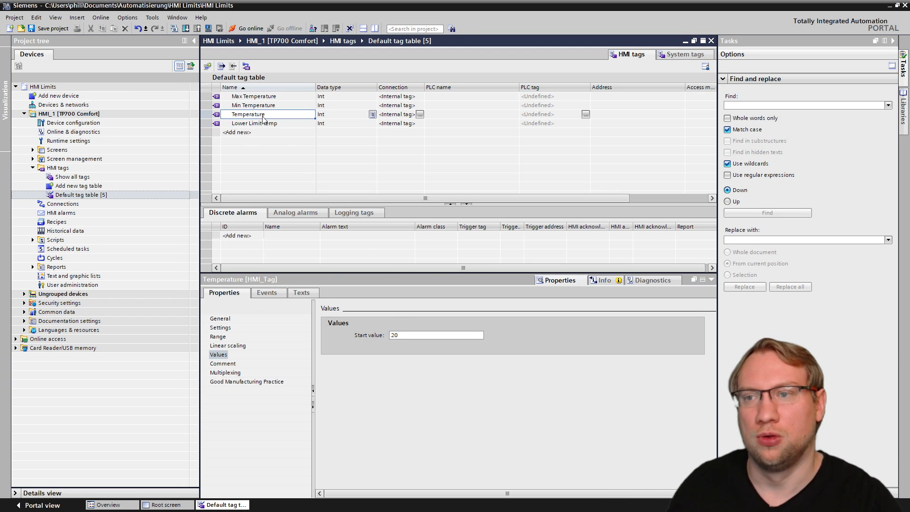
Link Temperature's Lower 1 range limit to the Lower Limit Temp HMI tag.
{"action": "left_click", "coordinate": [226, 345]}
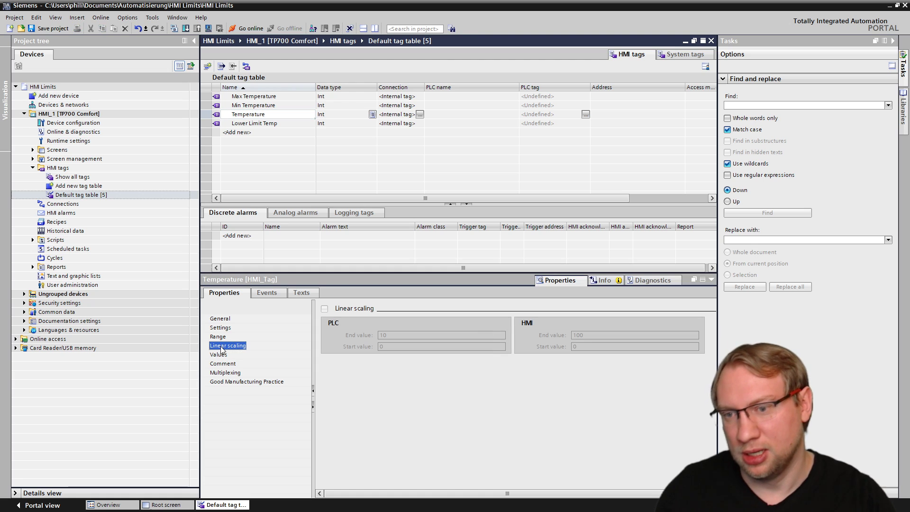
{"action": "left_click", "coordinate": [218, 337]}
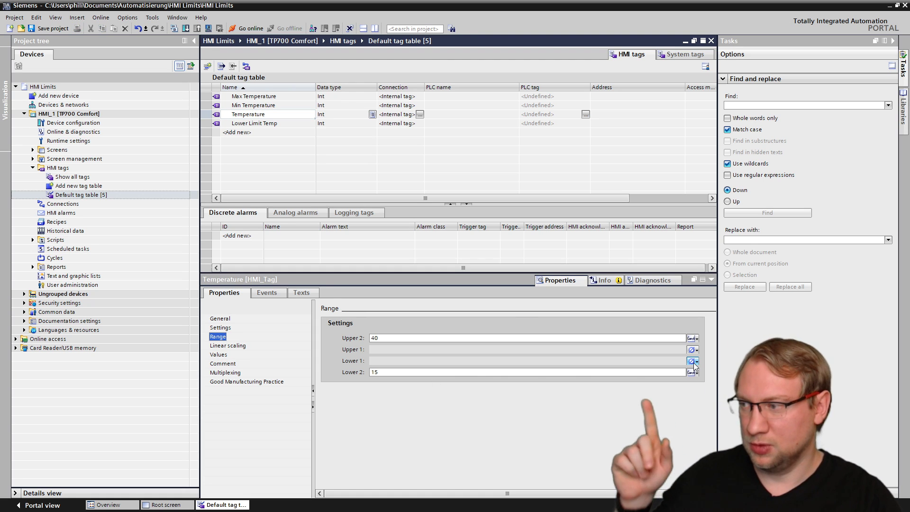
{"action": "left_click", "coordinate": [693, 361]}
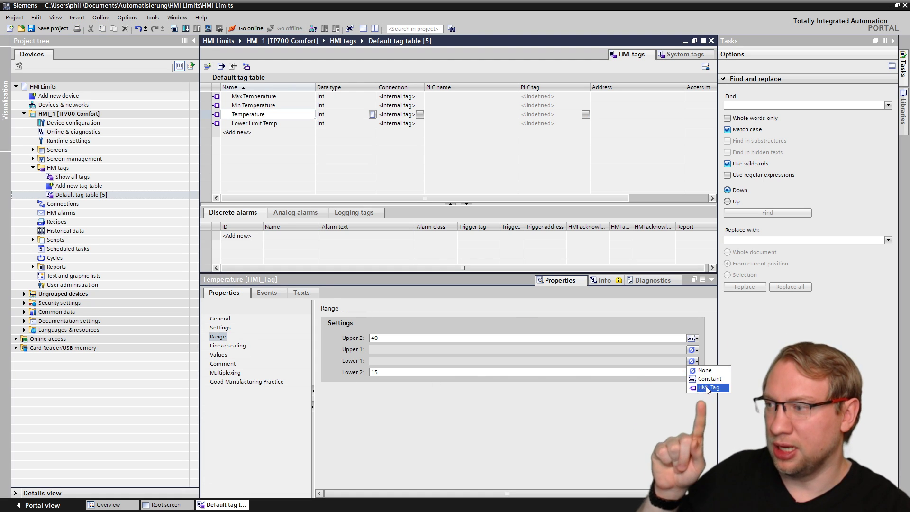
{"action": "left_click", "coordinate": [705, 387]}
{"action": "left_click", "coordinate": [681, 361]}
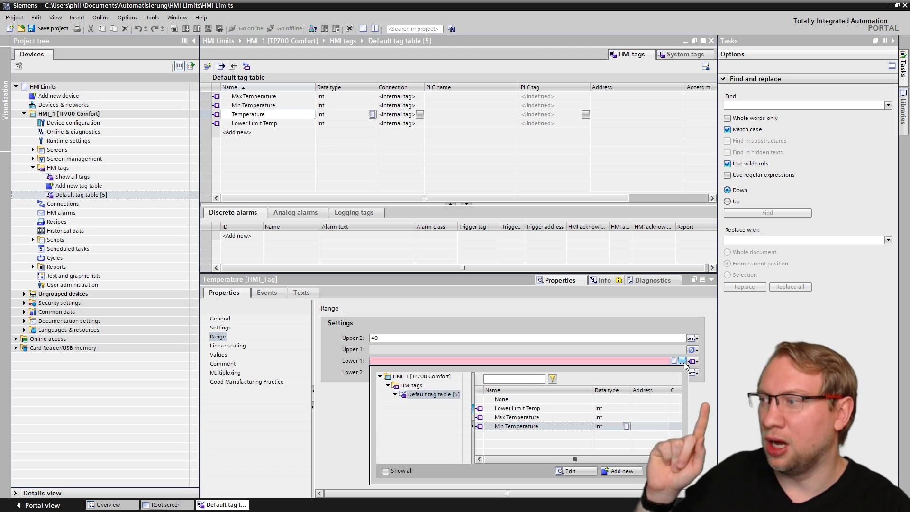
{"action": "double_click", "coordinate": [518, 410]}
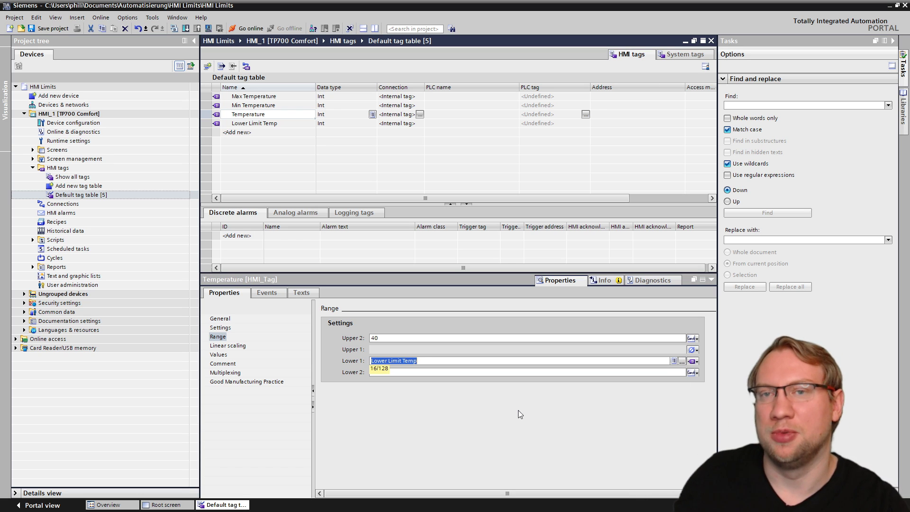
Set Temperature's Upper 1 range limit to 35.
{"action": "left_click", "coordinate": [692, 350]}
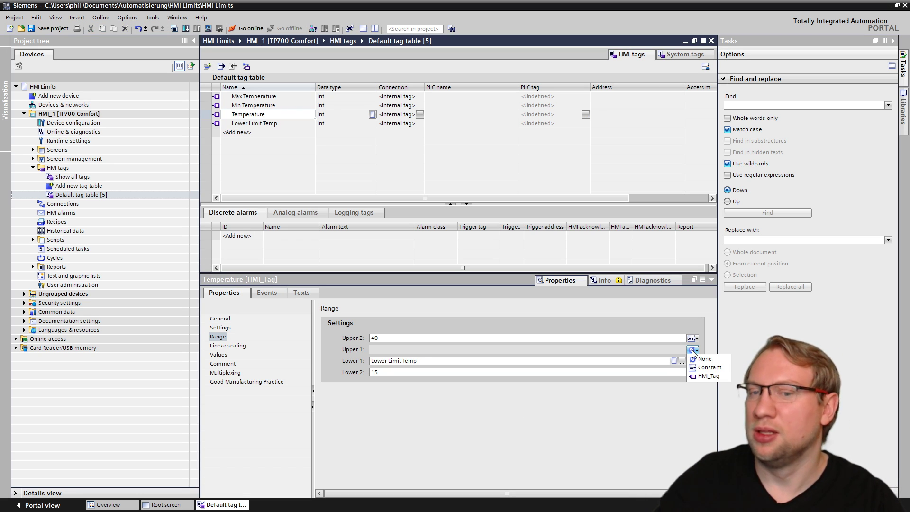
{"action": "left_click", "coordinate": [705, 376]}
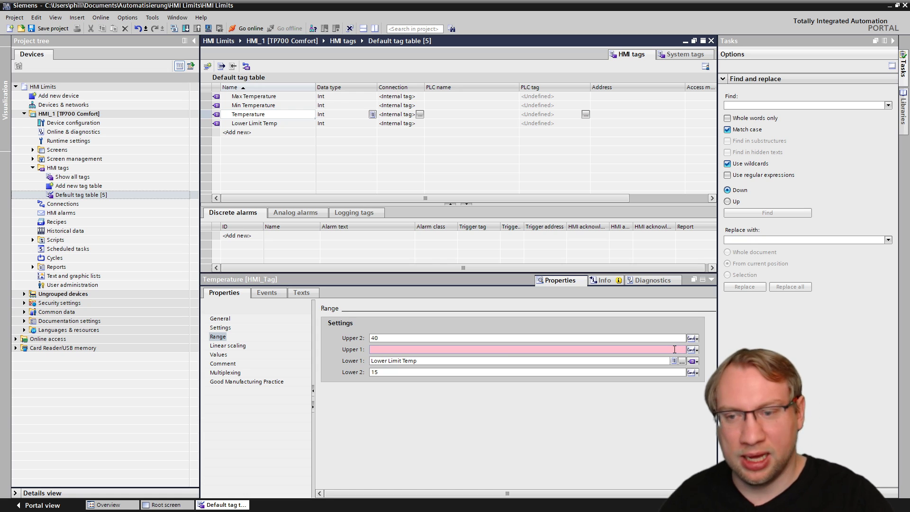
{"action": "type", "text": "35"}
{"action": "key", "text": "Return"}
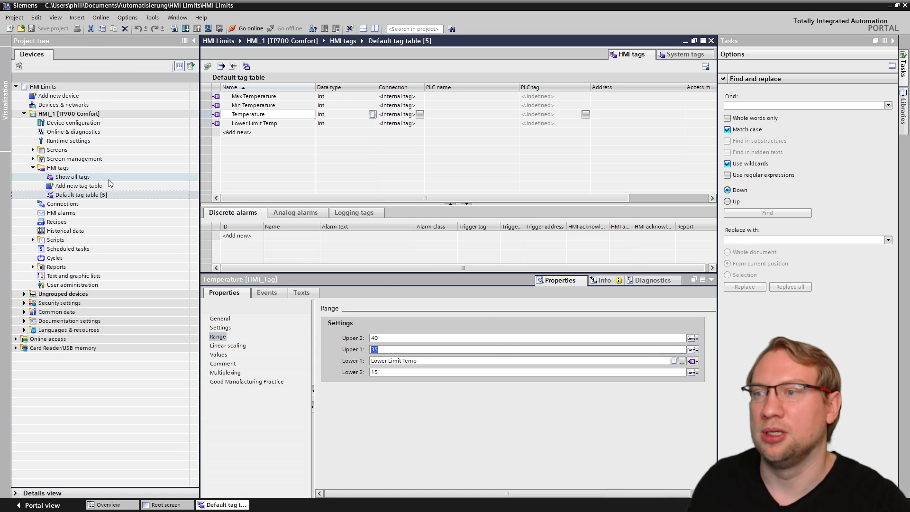
Add a Lower Limit Temp I/O field to the Root screen and start the simulation.
{"action": "left_click", "coordinate": [166, 504]}
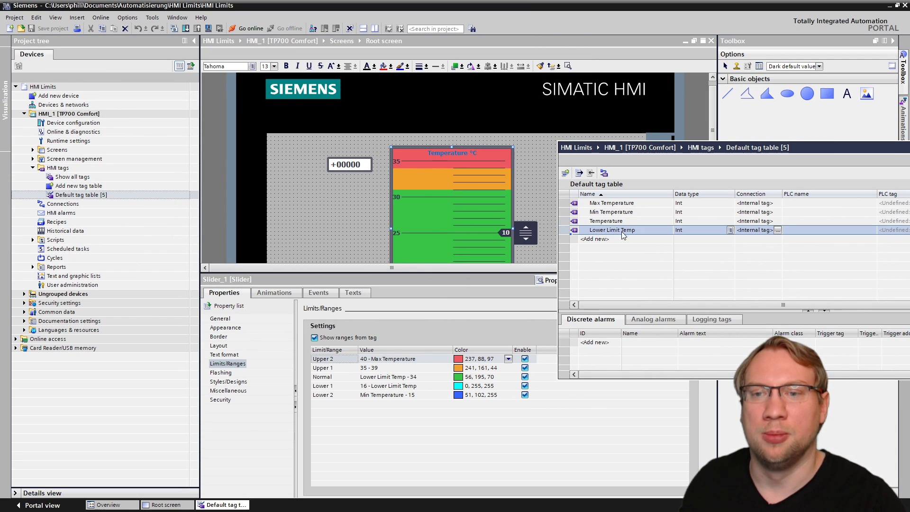
{"action": "left_click_drag", "start_coordinate": [622, 236], "coordinate": [310, 229]}
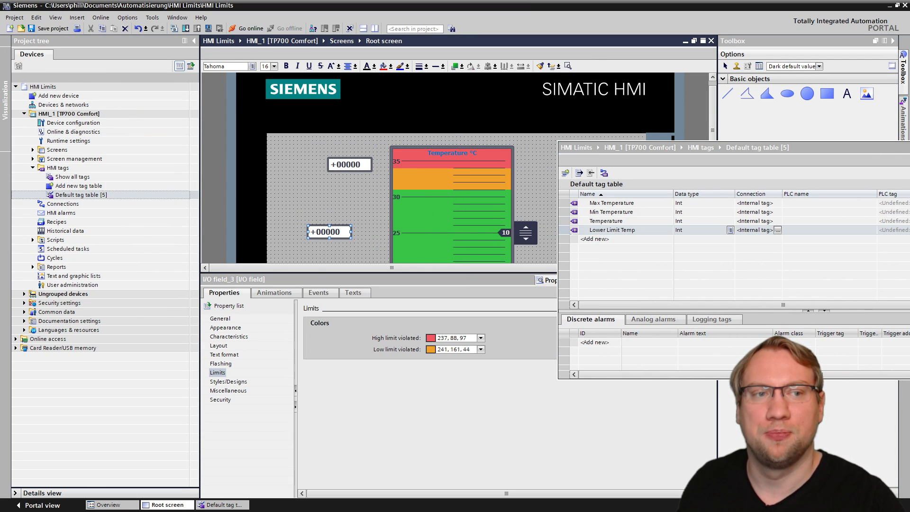
{"action": "key", "text": "ctrl+F4"}
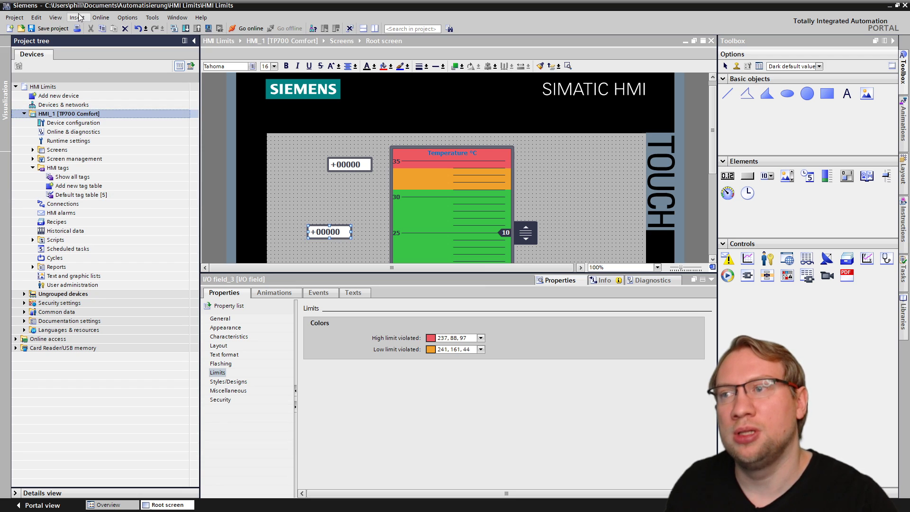
{"action": "left_click", "coordinate": [198, 28]}
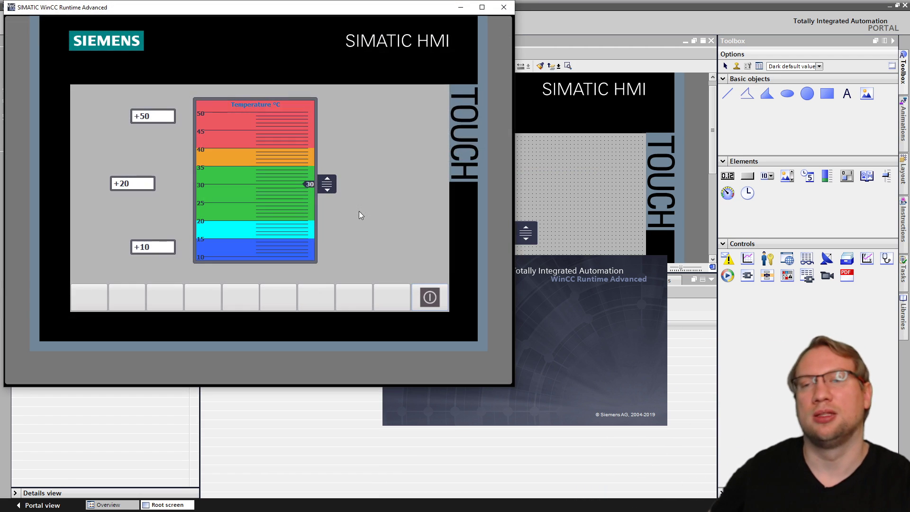
Drag the runtime slider 30 to 40 and 16 to 37 to check bands, then close runtime.
{"action": "left_click_drag", "start_coordinate": [331, 186], "coordinate": [330, 128]}
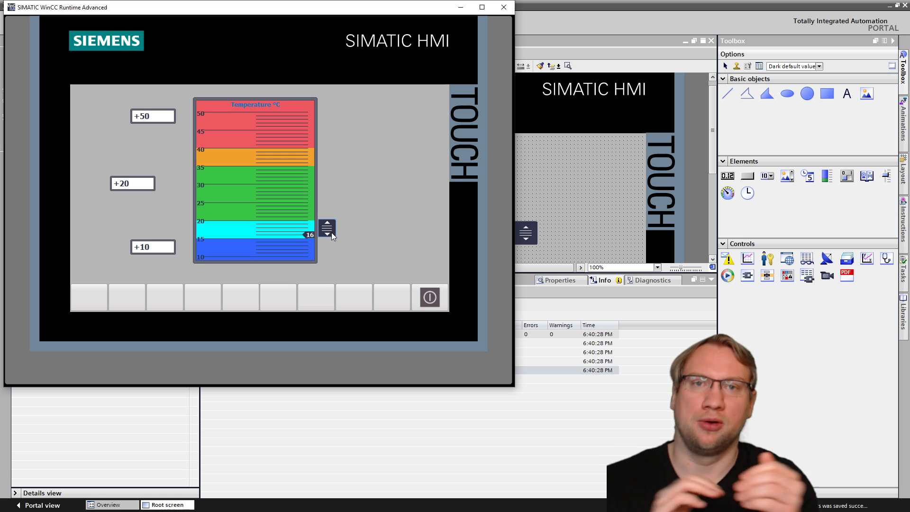
{"action": "left_click_drag", "start_coordinate": [332, 232], "coordinate": [312, 188]}
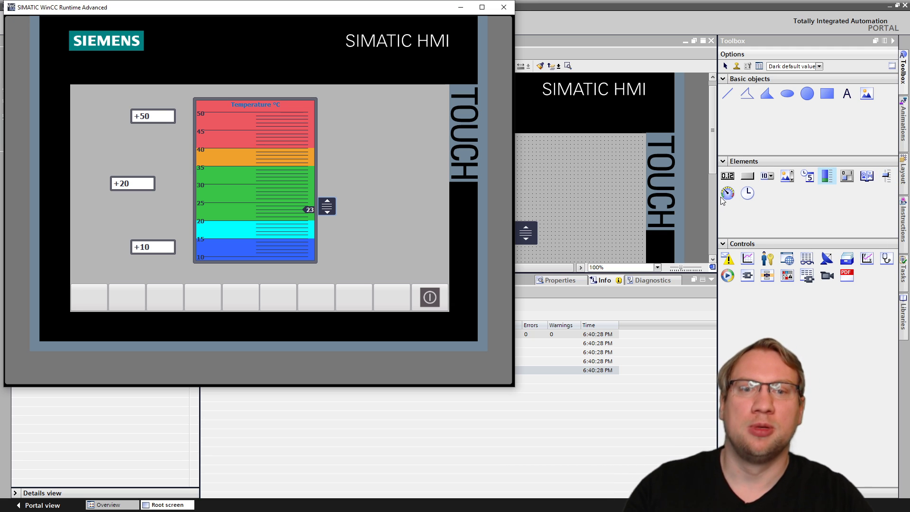
{"action": "left_click", "coordinate": [504, 10]}
Place a gauge on the Root screen and a bar display over it.
{"action": "left_click_drag", "start_coordinate": [631, 272], "coordinate": [673, 352]}
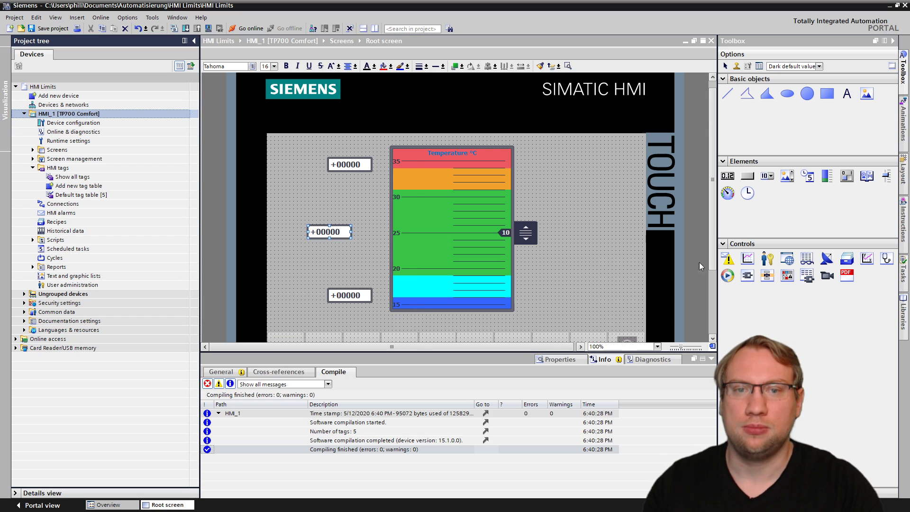
{"action": "left_click", "coordinate": [456, 180]}
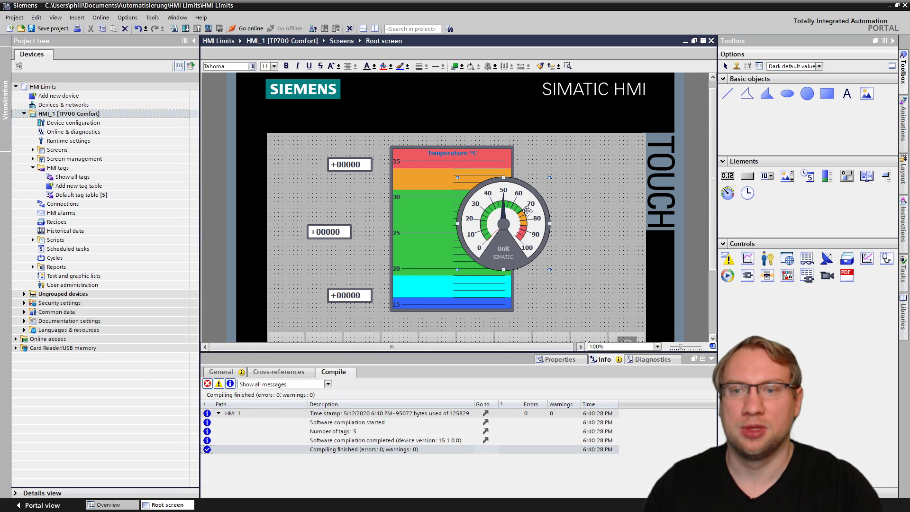
{"action": "left_click", "coordinate": [228, 444]}
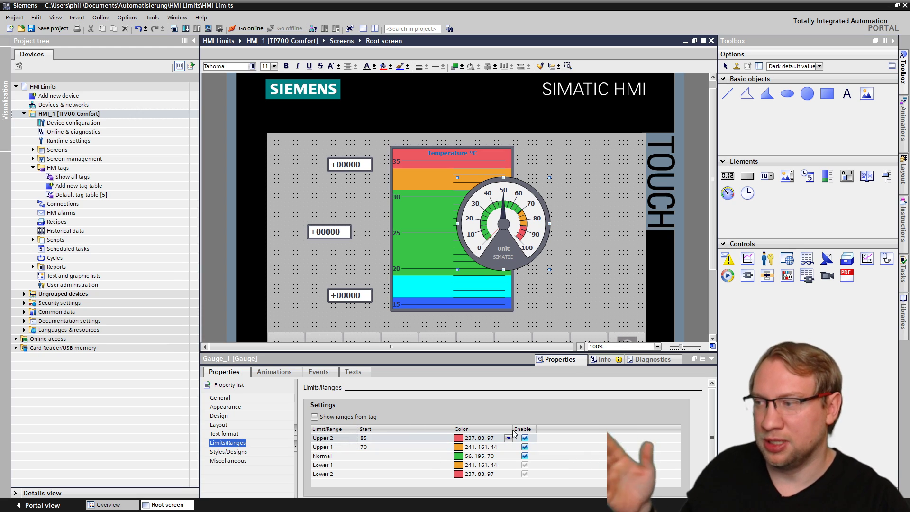
{"action": "left_click_drag", "start_coordinate": [826, 176], "coordinate": [517, 208]}
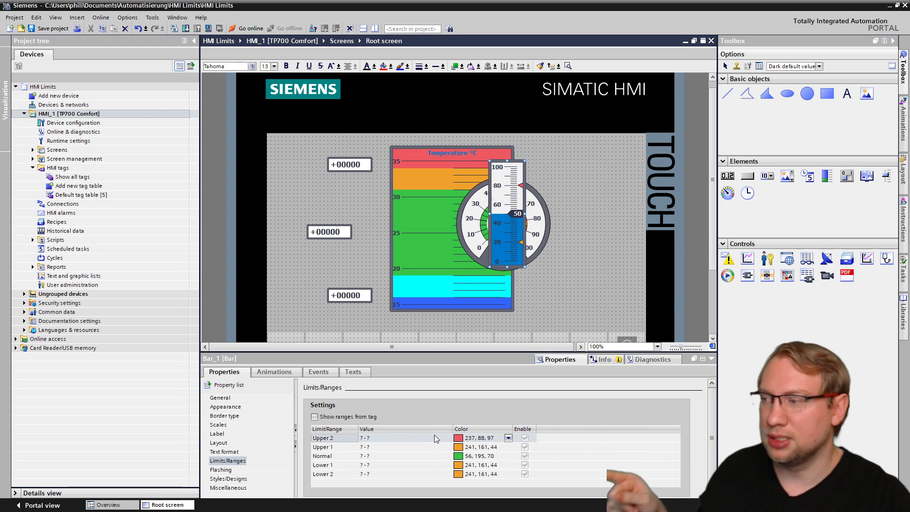
Review Slider_1's Normal, Upper and Lower limit ranges, then open the Default tag table.
{"action": "left_click", "coordinate": [401, 239]}
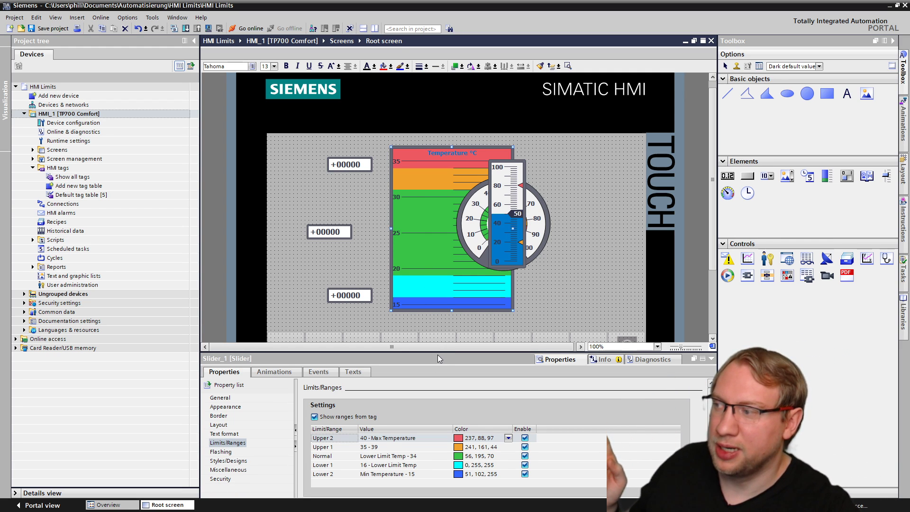
{"action": "left_click_drag", "start_coordinate": [438, 352], "coordinate": [438, 293]}
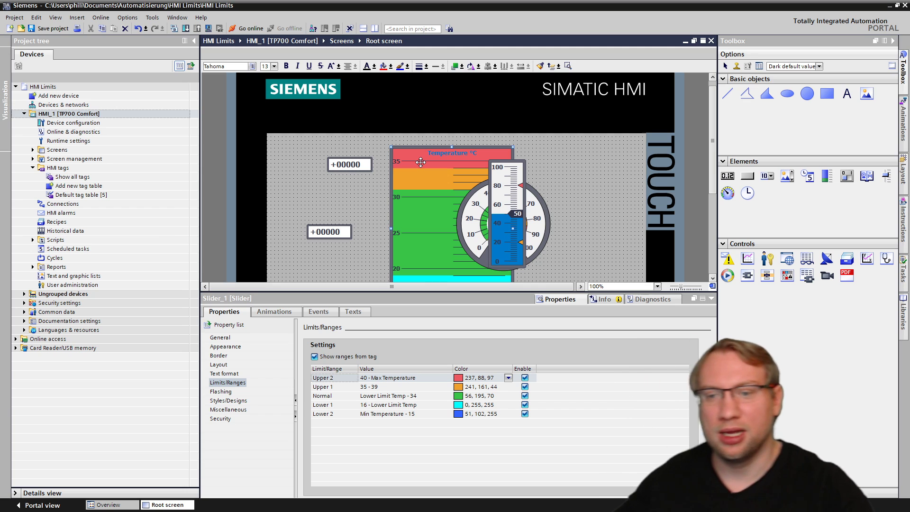
{"action": "left_click", "coordinate": [390, 396]}
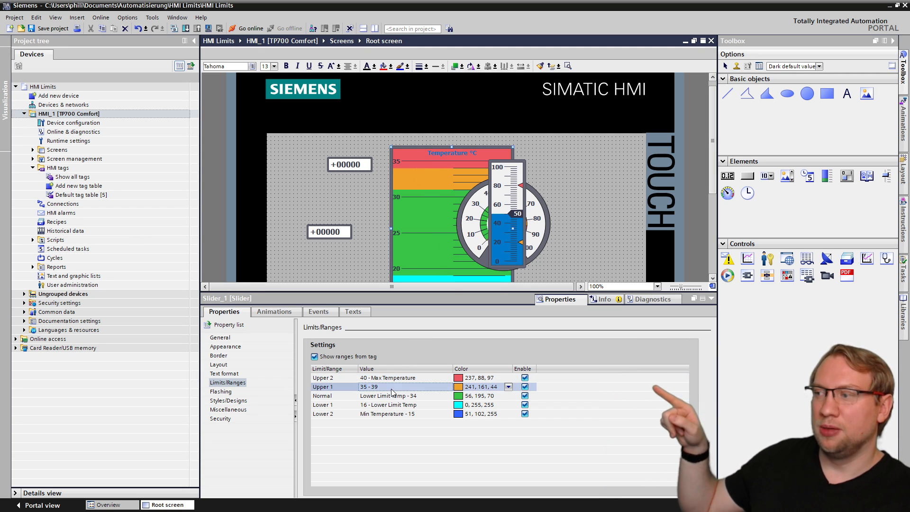
{"action": "left_click", "coordinate": [389, 405]}
{"action": "left_click", "coordinate": [389, 413]}
{"action": "left_click", "coordinate": [389, 396]}
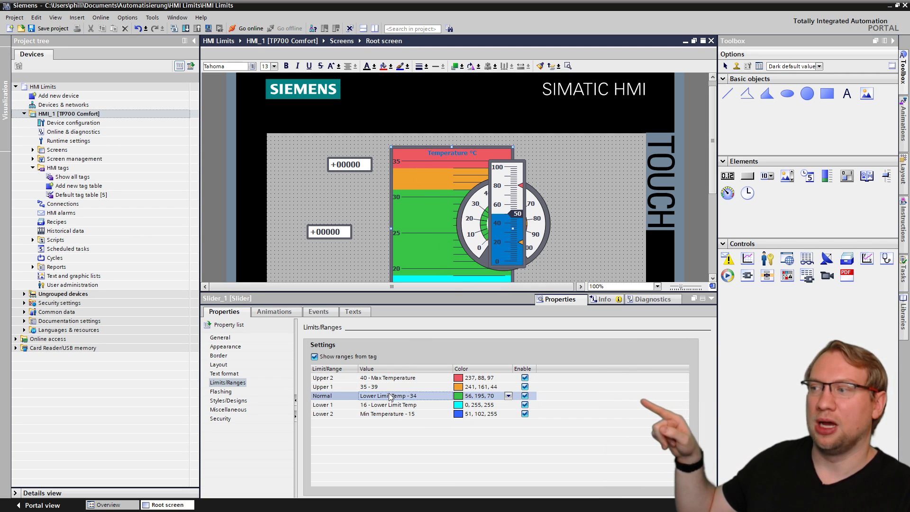
{"action": "left_click", "coordinate": [390, 386]}
{"action": "left_click", "coordinate": [389, 378]}
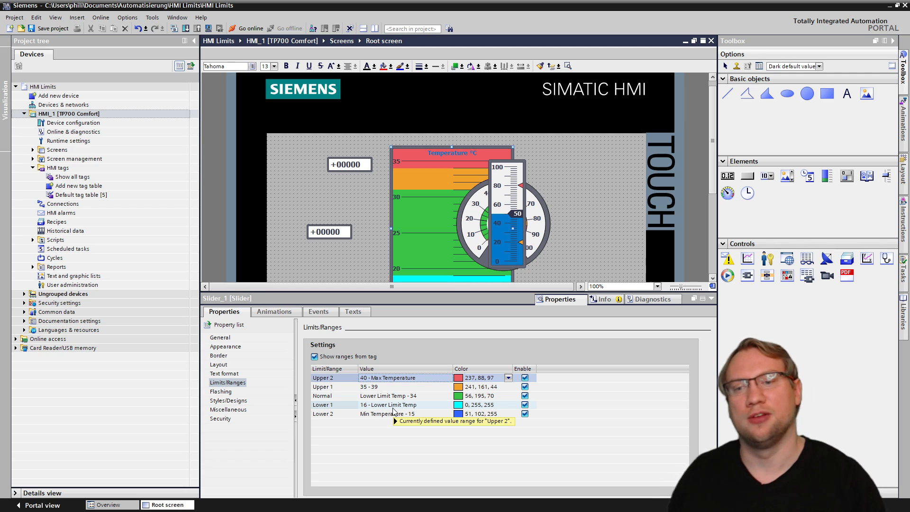
{"action": "left_click", "coordinate": [411, 405]}
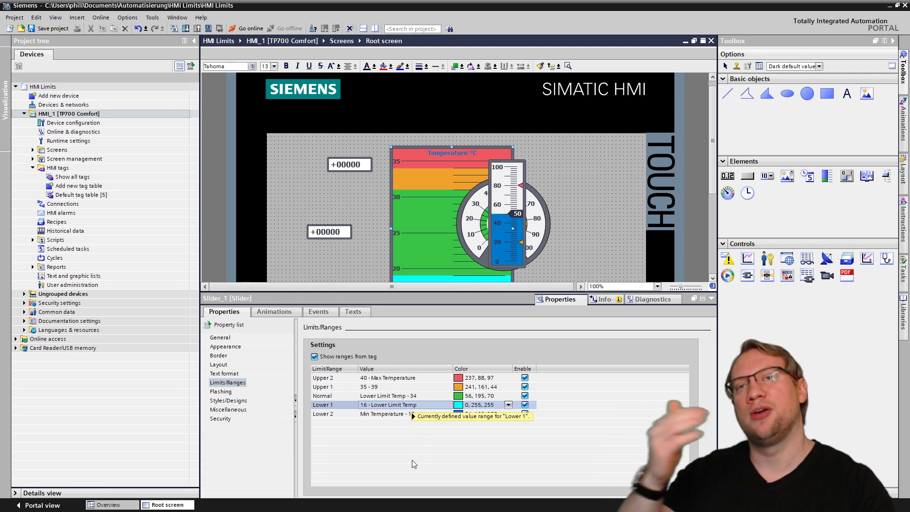
{"action": "double_click", "coordinate": [67, 194]}
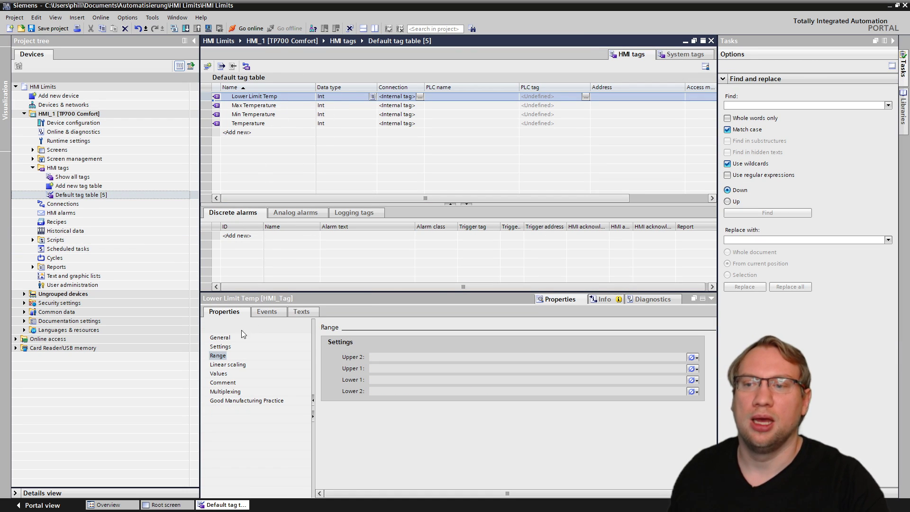
Save the project with the Temperature tag selected and switch to the World of Automation site.
{"action": "left_click", "coordinate": [248, 123]}
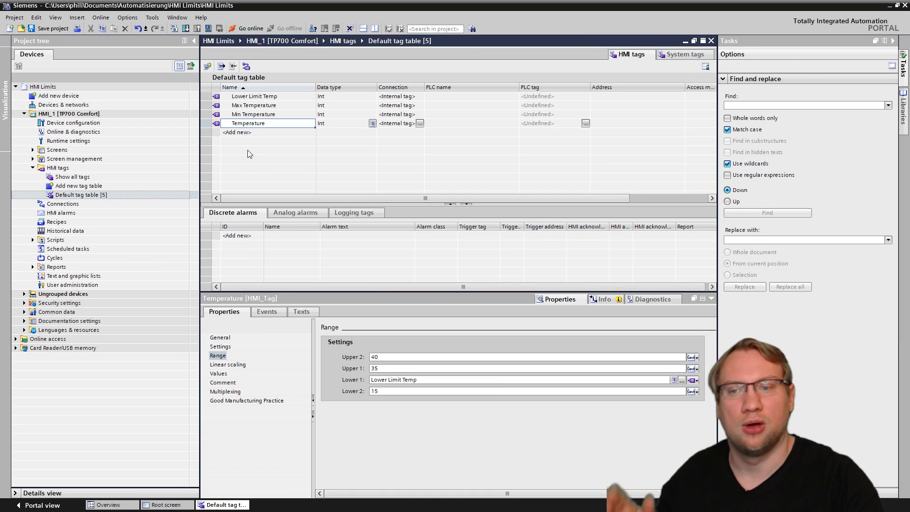
{"action": "left_click", "coordinate": [32, 28]}
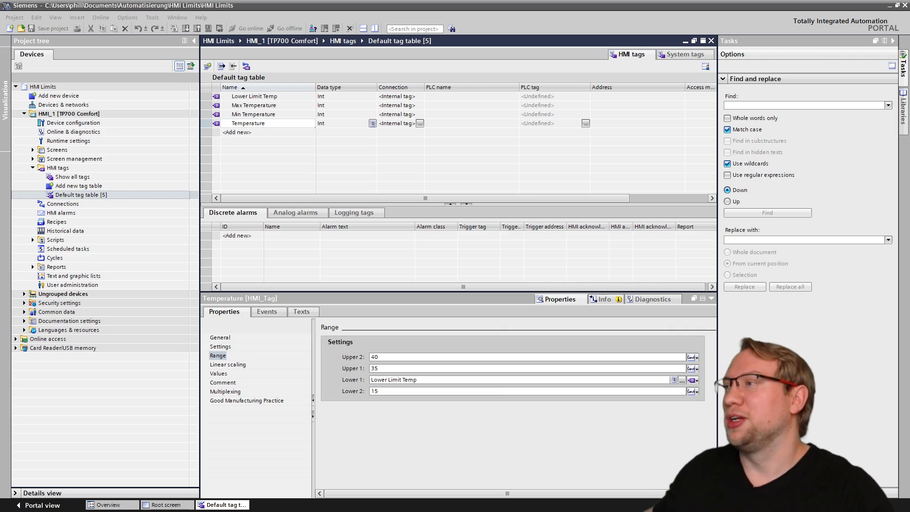
{"action": "key", "text": "alt+Tab"}
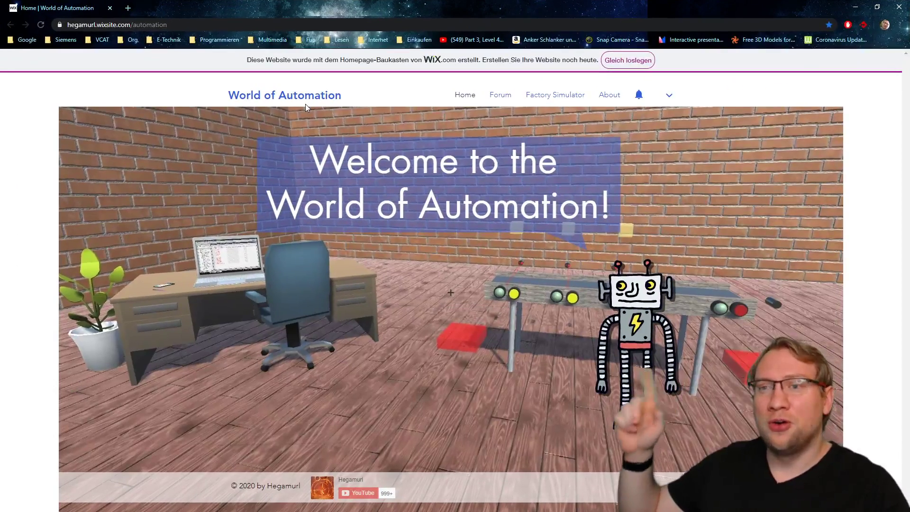
Visit the World of Automation Forum page, then close the browser.
{"action": "left_click", "coordinate": [501, 95]}
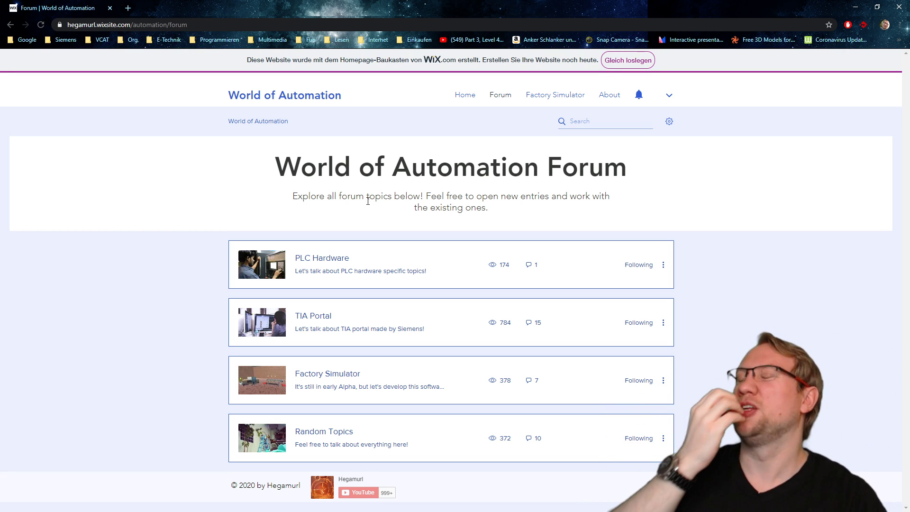
{"action": "left_click", "coordinate": [110, 9]}
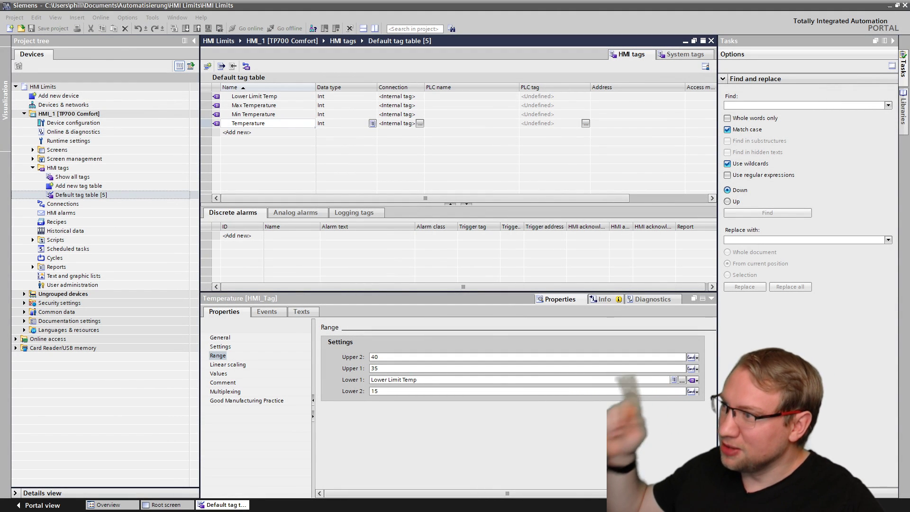